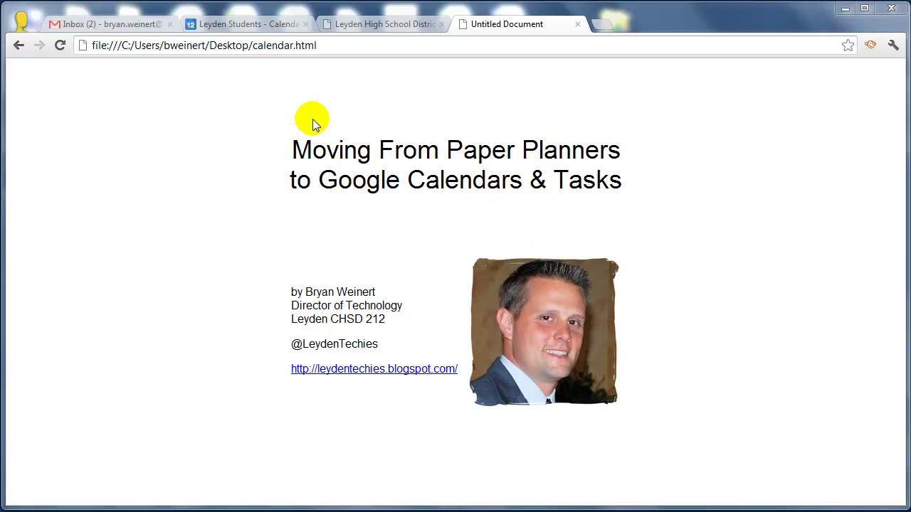
Open the student calendar, hide and reshow the FRANÇAIS I calendar, and browse ahead to the week of Aug 26 – Sep 1, 2012
{"action": "left_click", "coordinate": [262, 22]}
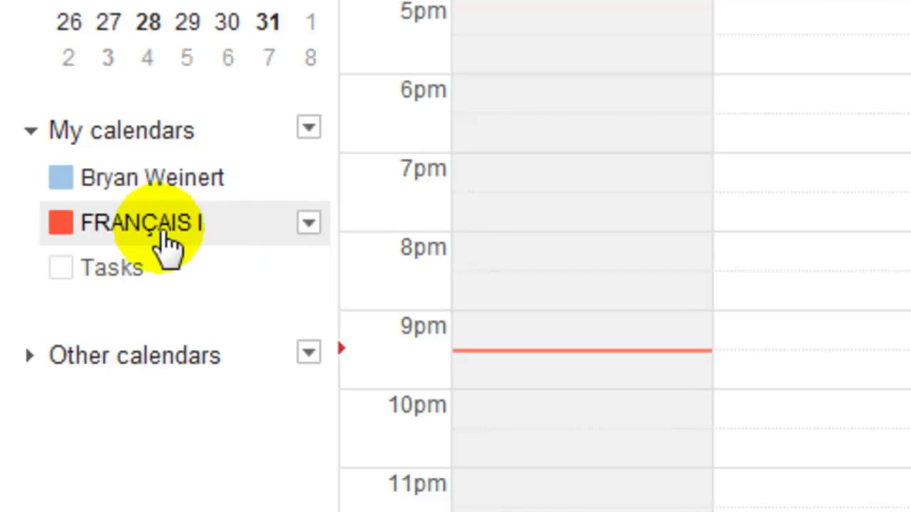
{"action": "left_click", "coordinate": [121, 216]}
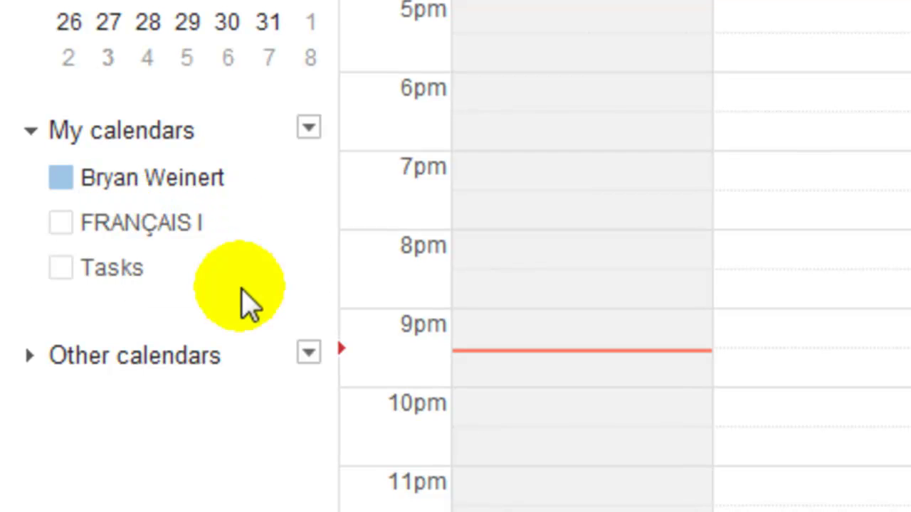
{"action": "left_click", "coordinate": [163, 228]}
{"action": "left_click", "coordinate": [159, 216]}
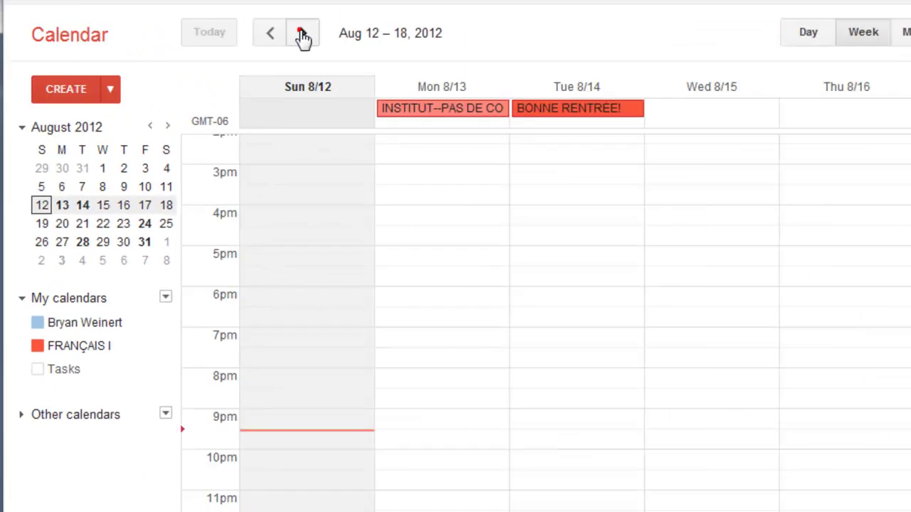
{"action": "left_click", "coordinate": [224, 151]}
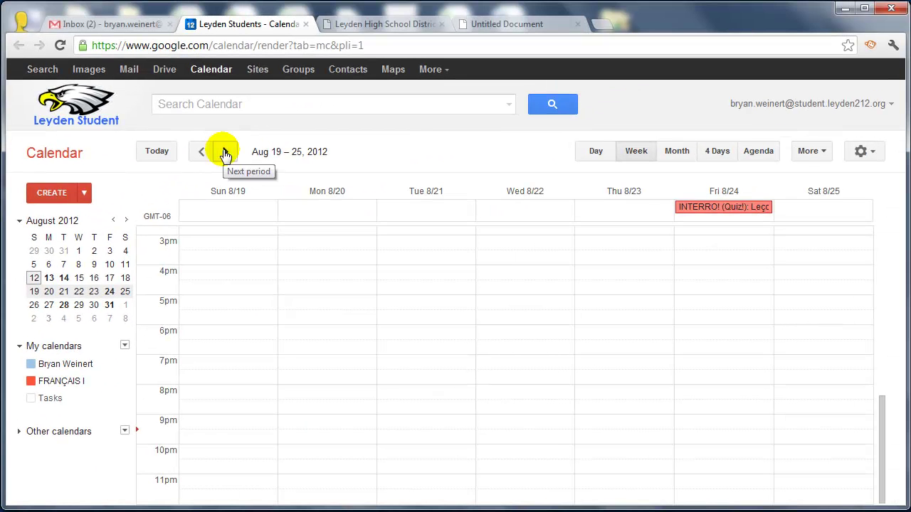
{"action": "left_click", "coordinate": [224, 152]}
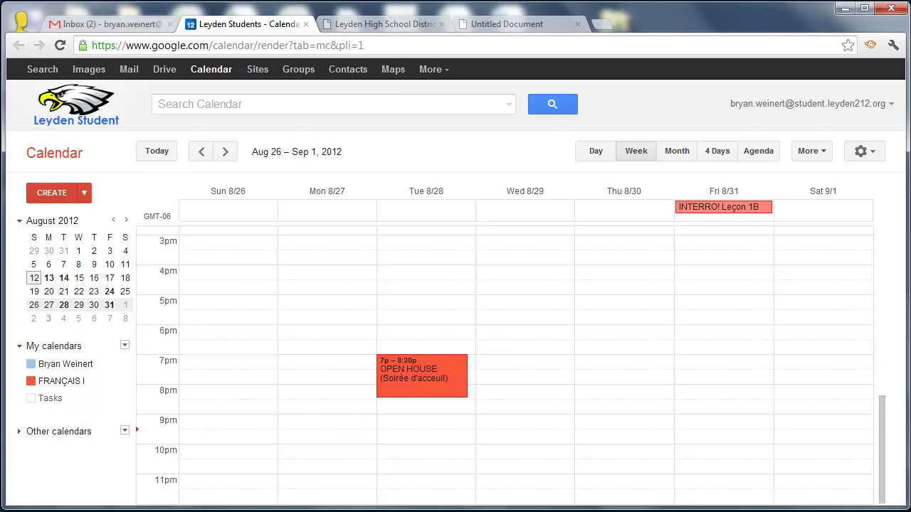
Switch to the other account's mail window, open its Calendar, and start a new calendar named Test Class
{"action": "left_click", "coordinate": [284, 455]}
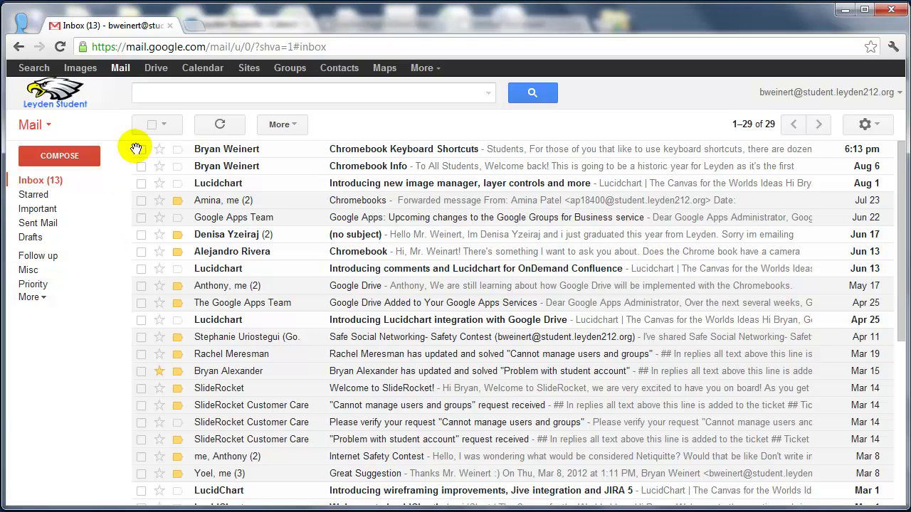
{"action": "left_click", "coordinate": [191, 69]}
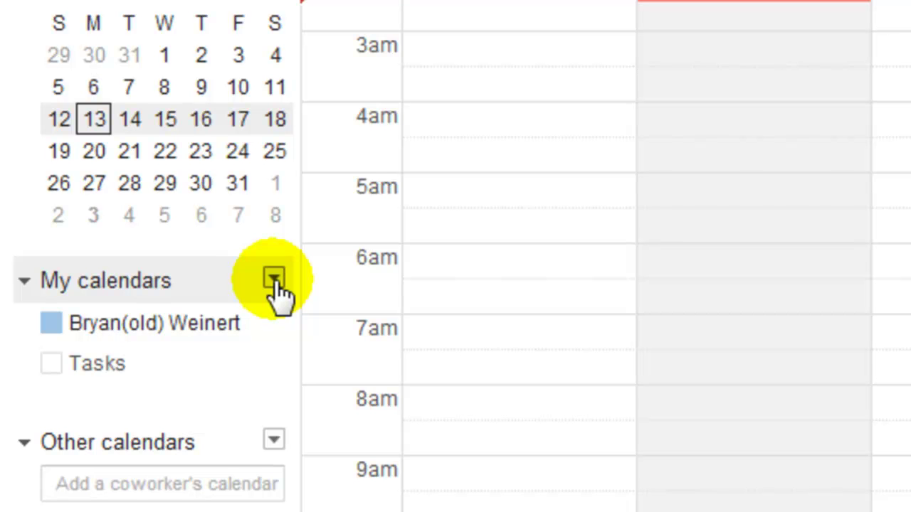
{"action": "left_click", "coordinate": [275, 279]}
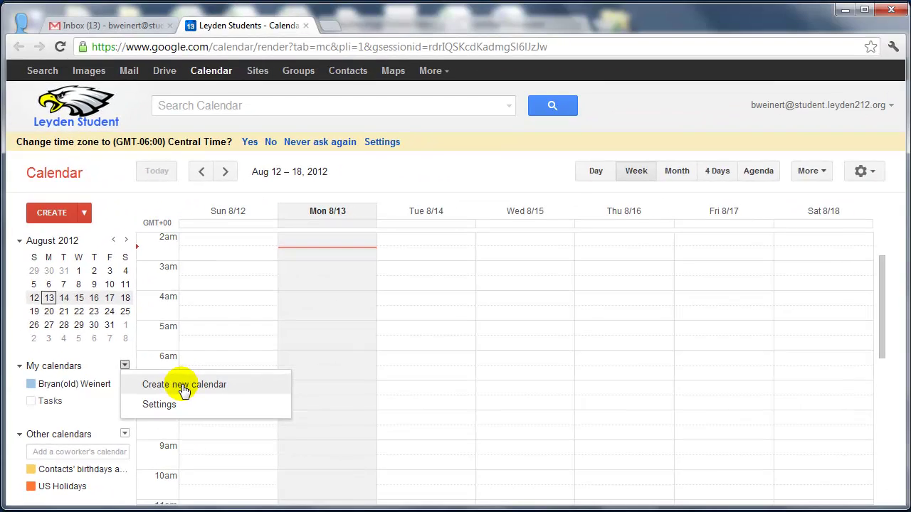
{"action": "left_click", "coordinate": [416, 335]}
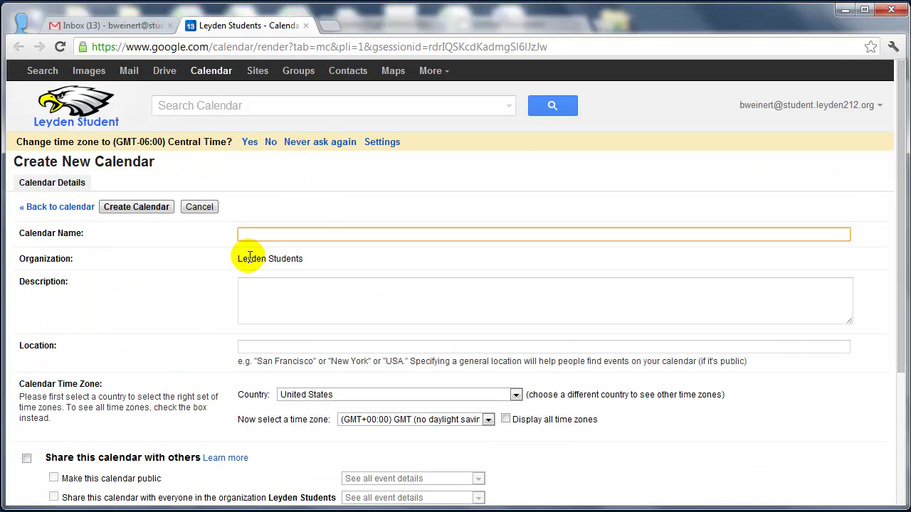
{"action": "type", "text": "Test CClass"}
{"action": "left_click", "coordinate": [277, 289]}
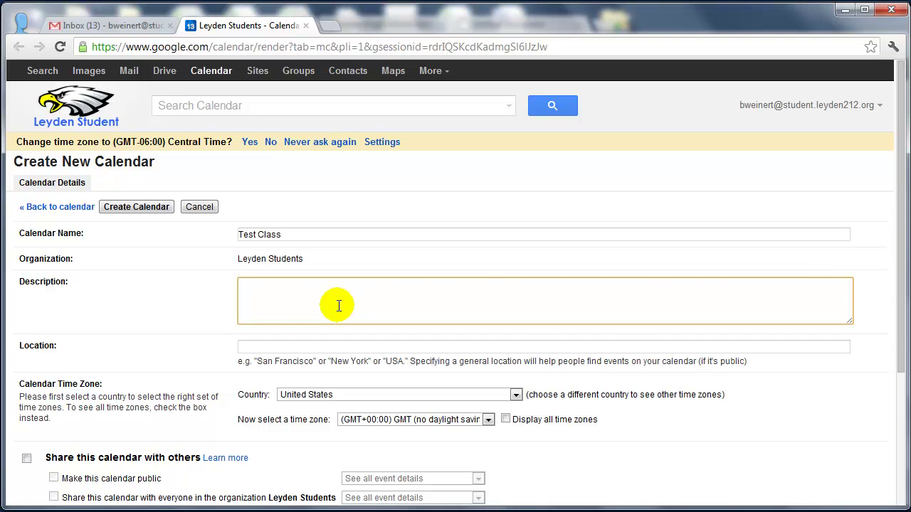
Set the new calendar's time zone to (GMT-06:00) Central Time
{"action": "scroll", "coordinate": [339, 306], "scroll_direction": "down", "scroll_amount": 4}
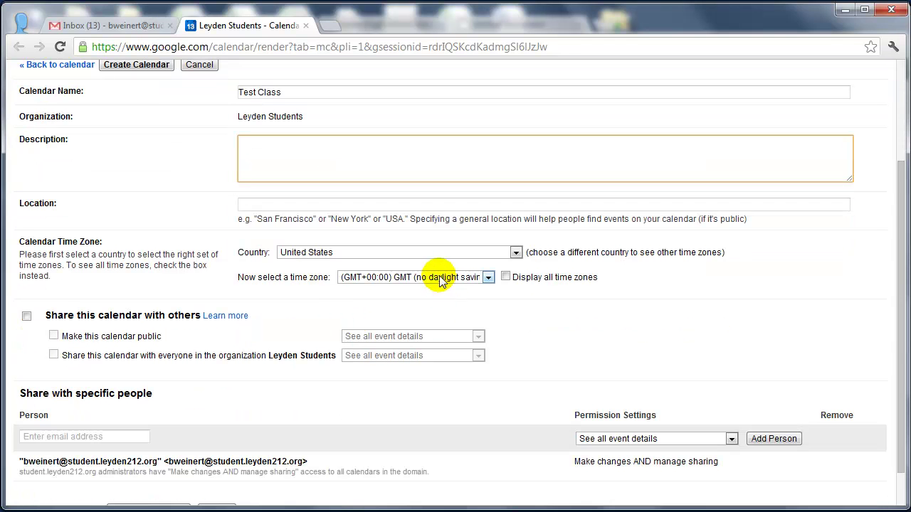
{"action": "left_click", "coordinate": [439, 279]}
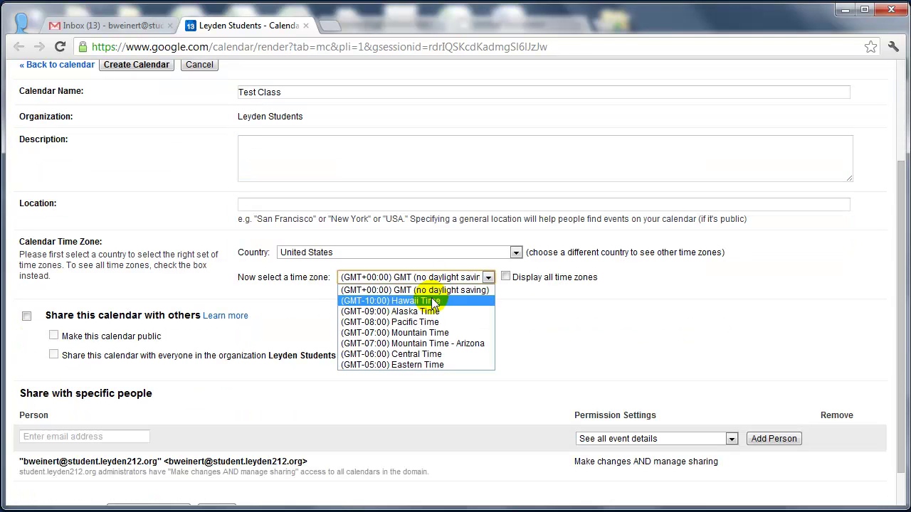
{"action": "left_click", "coordinate": [421, 355]}
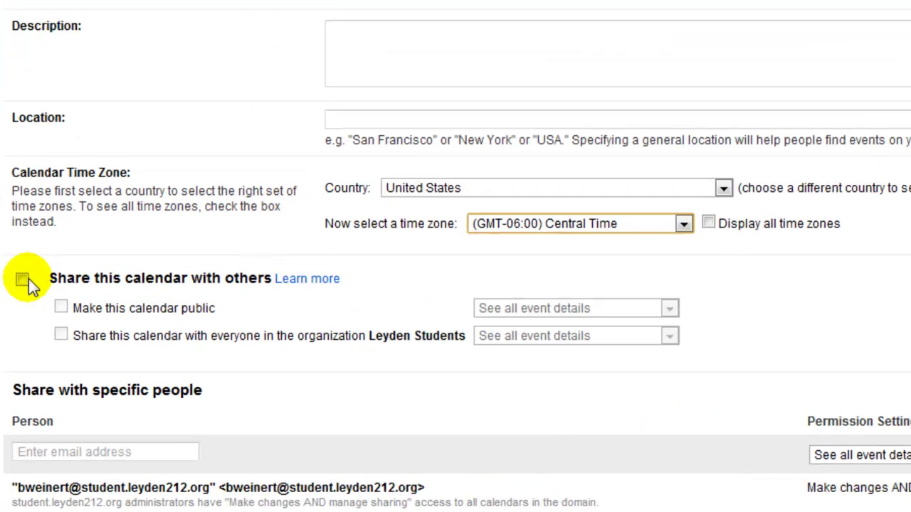
Share the calendar with everyone in the organization Leyden Students with See all event details permission, and create it
{"action": "left_click", "coordinate": [23, 280]}
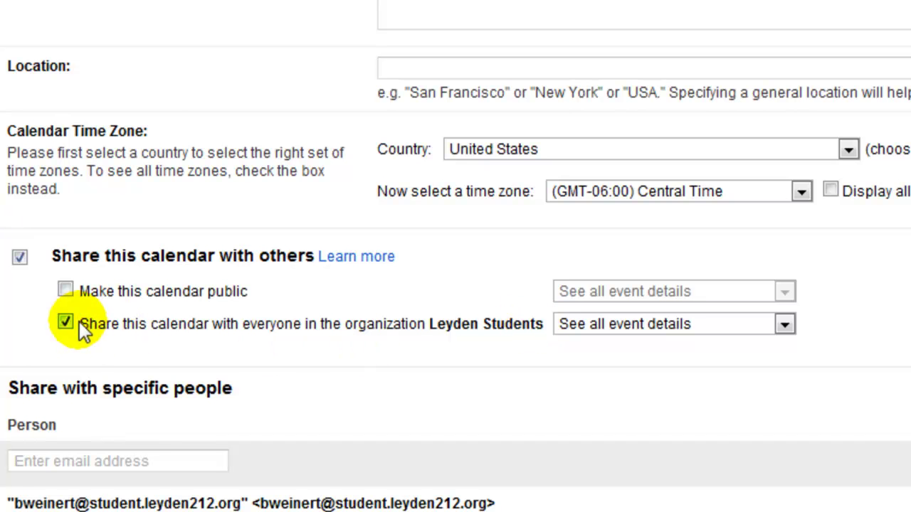
{"action": "left_click", "coordinate": [647, 321]}
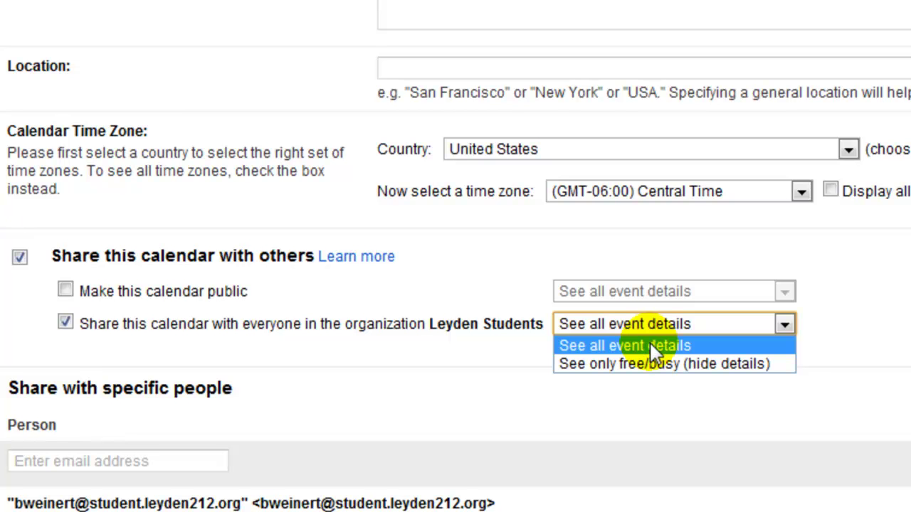
{"action": "left_click", "coordinate": [649, 343]}
{"action": "scroll", "coordinate": [453, 306], "scroll_direction": "down", "scroll_amount": 1}
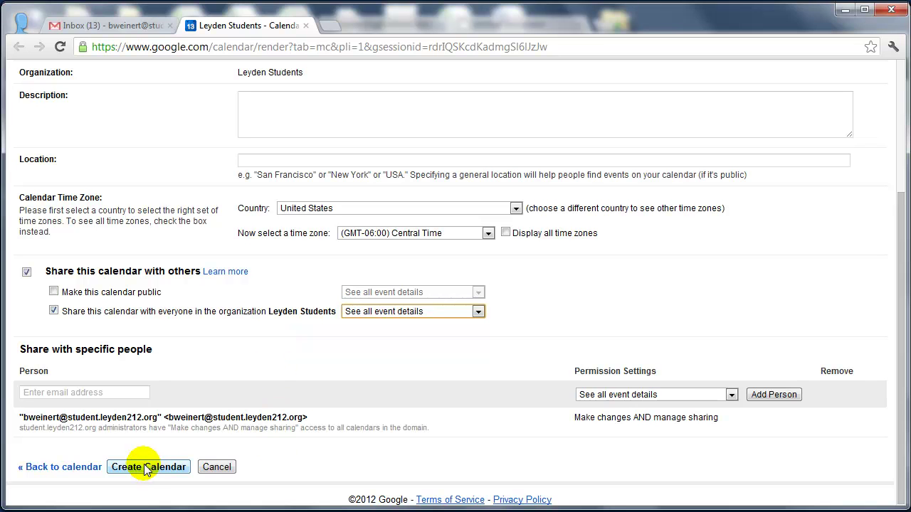
{"action": "left_click", "coordinate": [147, 466]}
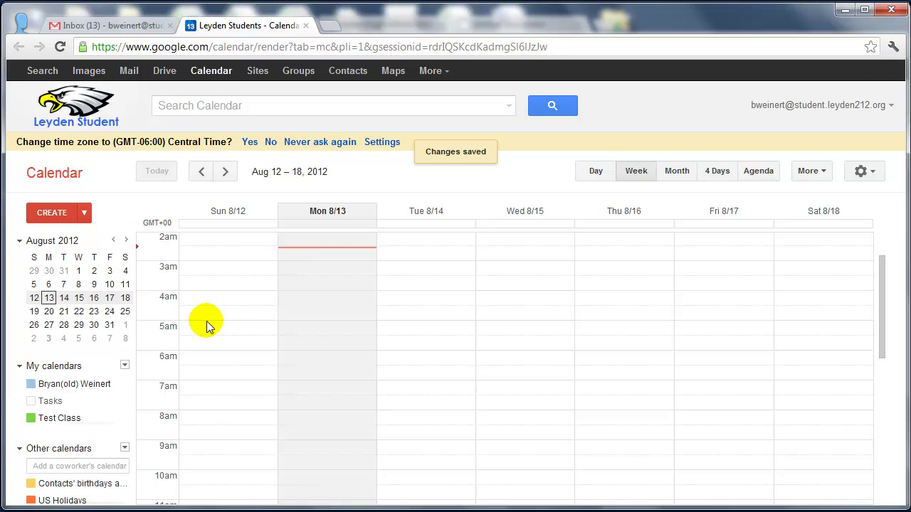
Start an event titled Class Intro for Tuesday, August 14, 10am – 11am, assigned to the Test Class calendar
{"action": "scroll", "coordinate": [171, 344], "scroll_direction": "down", "scroll_amount": 4}
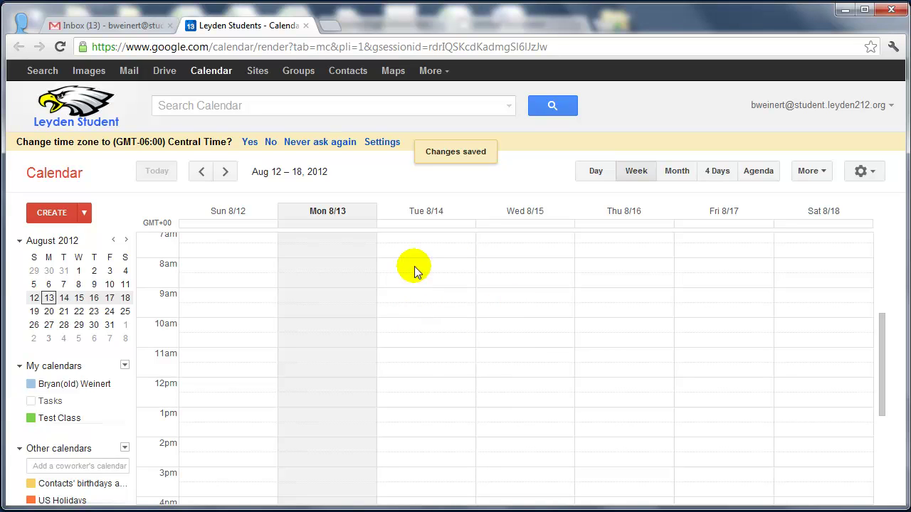
{"action": "left_click", "coordinate": [410, 330]}
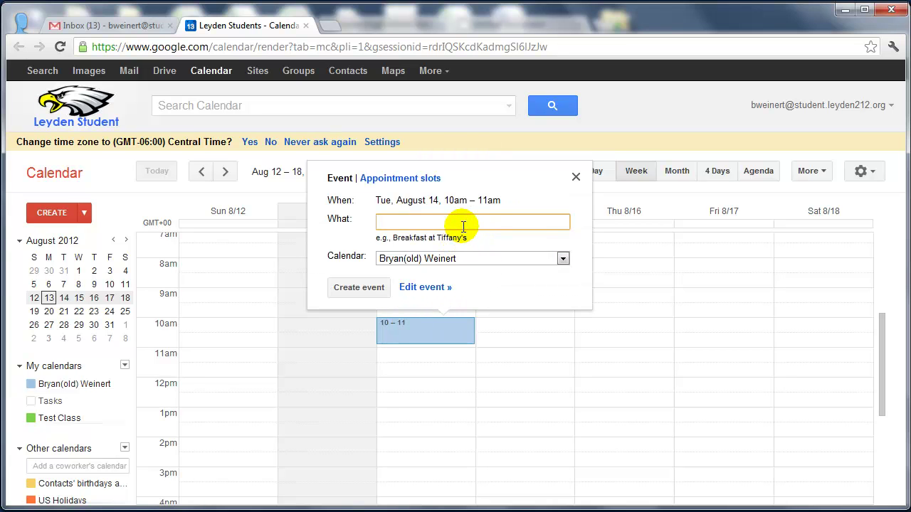
{"action": "type", "text": "Class Intro"}
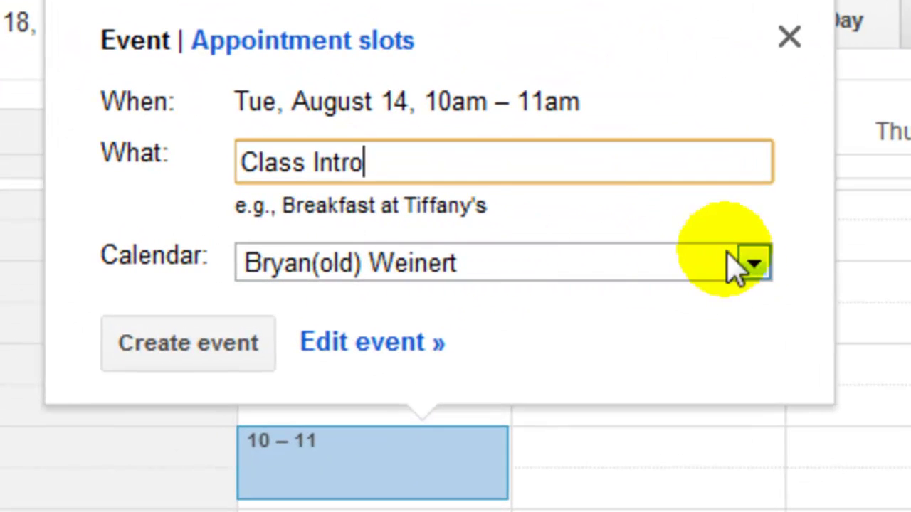
{"action": "left_click", "coordinate": [754, 262]}
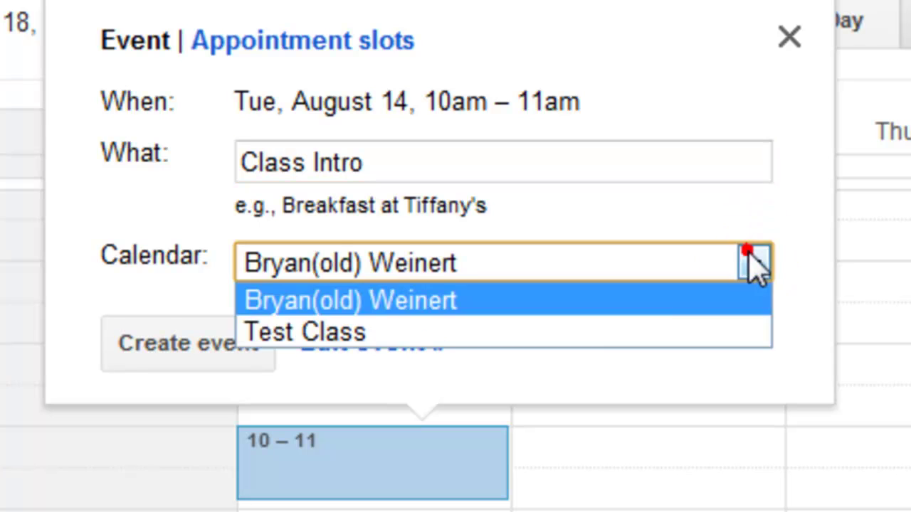
{"action": "left_click", "coordinate": [363, 336]}
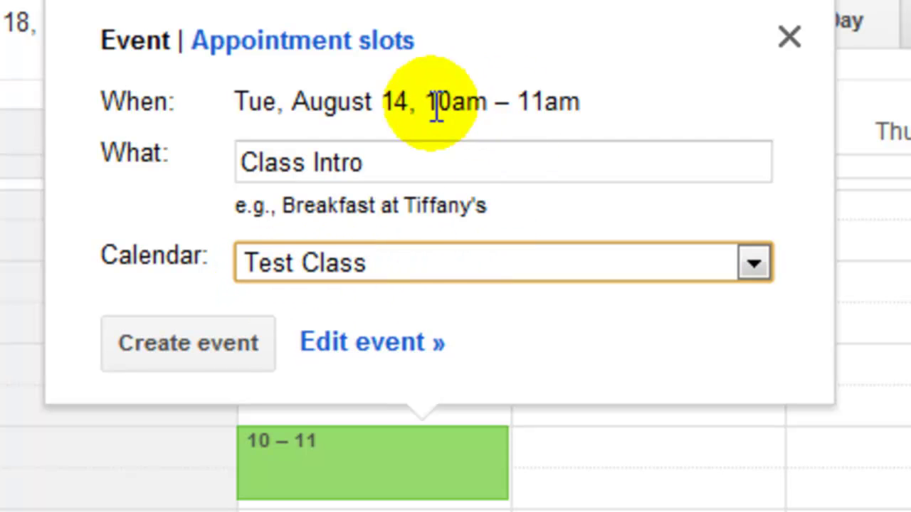
Save Class Intro as an all-day event and accept the change of the account's time zone to (GMT-06:00) Central Time
{"action": "left_click", "coordinate": [382, 345]}
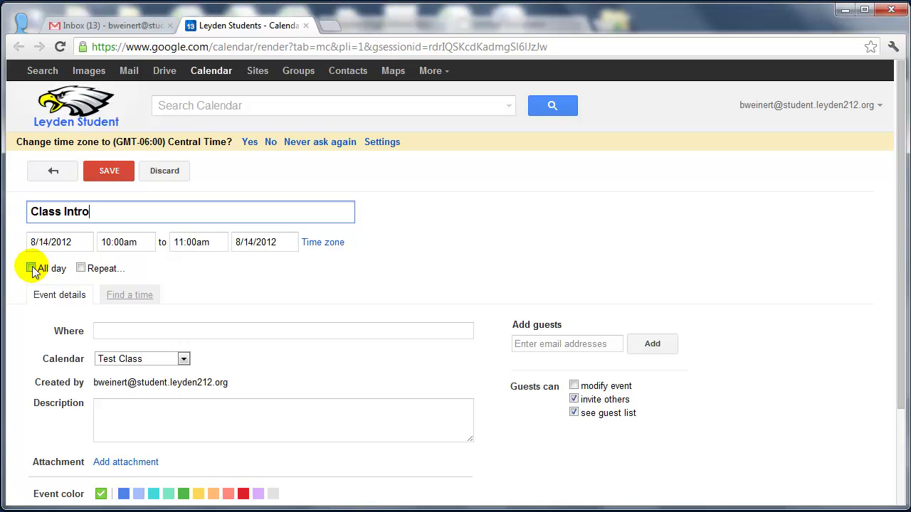
{"action": "left_click", "coordinate": [31, 268]}
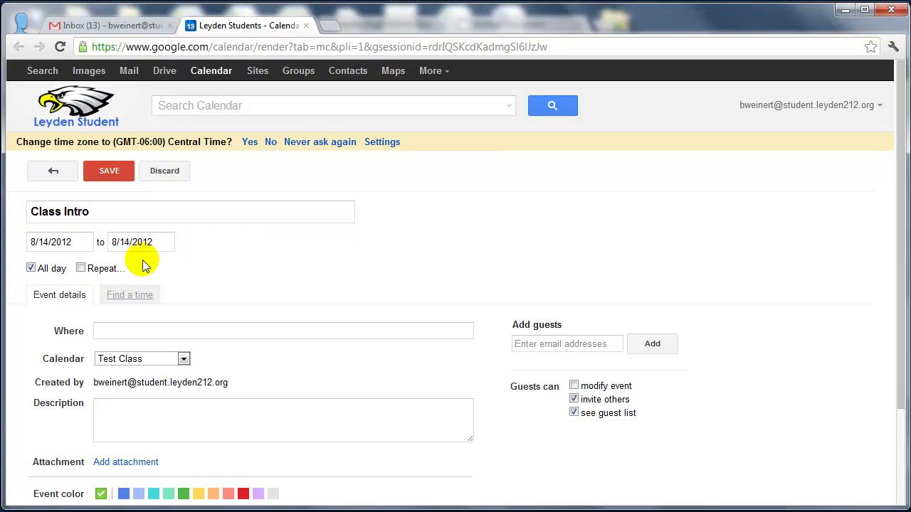
{"action": "left_click", "coordinate": [111, 172]}
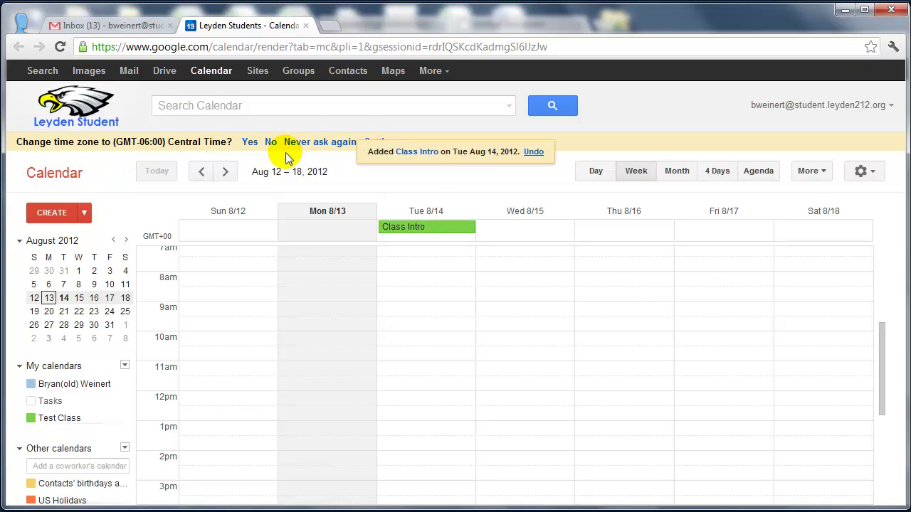
{"action": "left_click", "coordinate": [250, 141]}
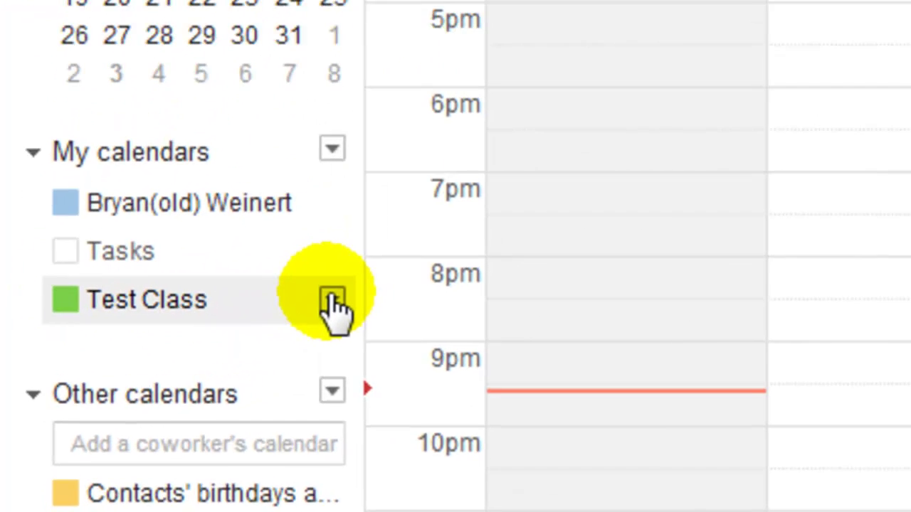
Open the Test Class calendar's settings and look over its embed code
{"action": "left_click", "coordinate": [377, 271]}
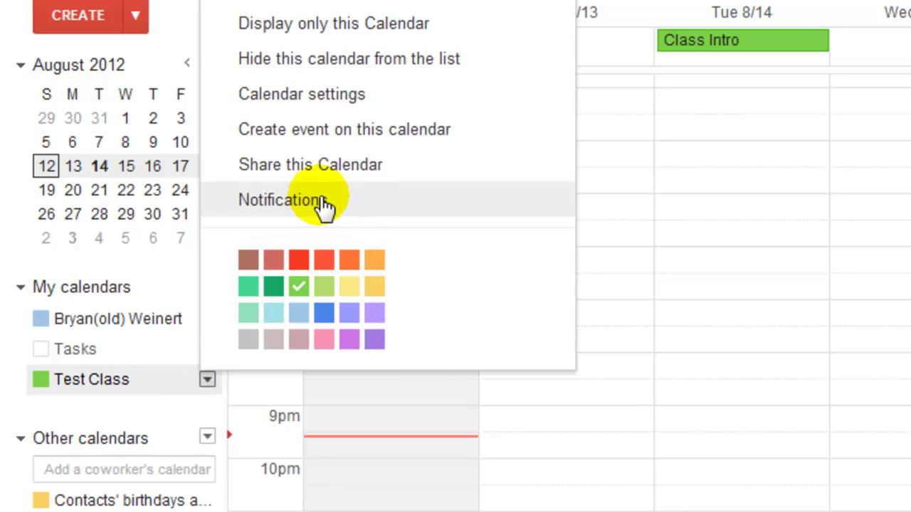
{"action": "left_click", "coordinate": [320, 94]}
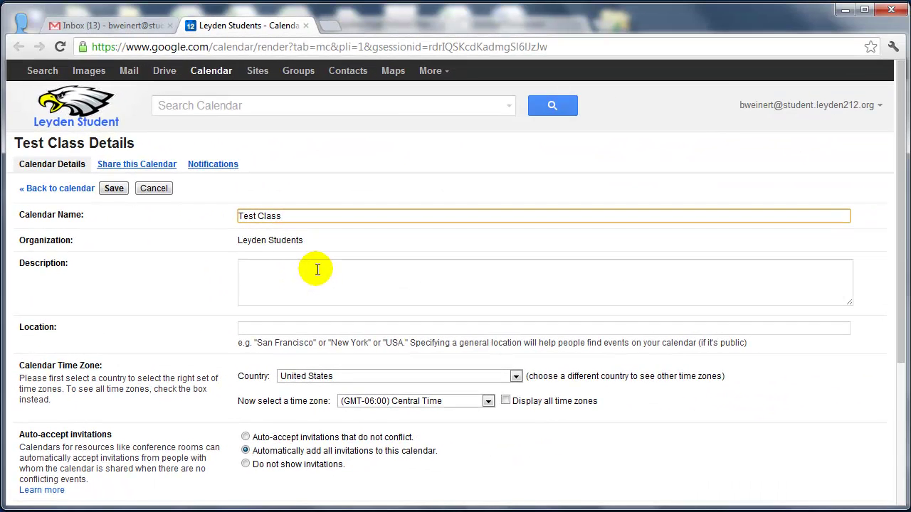
{"action": "scroll", "coordinate": [317, 269], "scroll_direction": "down", "scroll_amount": 5}
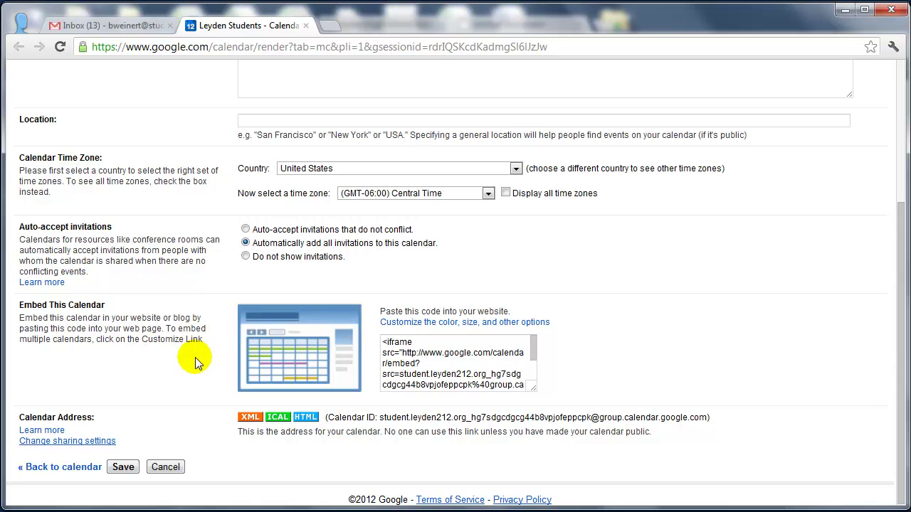
{"action": "left_click", "coordinate": [532, 347]}
{"action": "scroll", "coordinate": [533, 347], "scroll_direction": "down", "scroll_amount": 2}
{"action": "scroll", "coordinate": [533, 349], "scroll_direction": "up", "scroll_amount": 2}
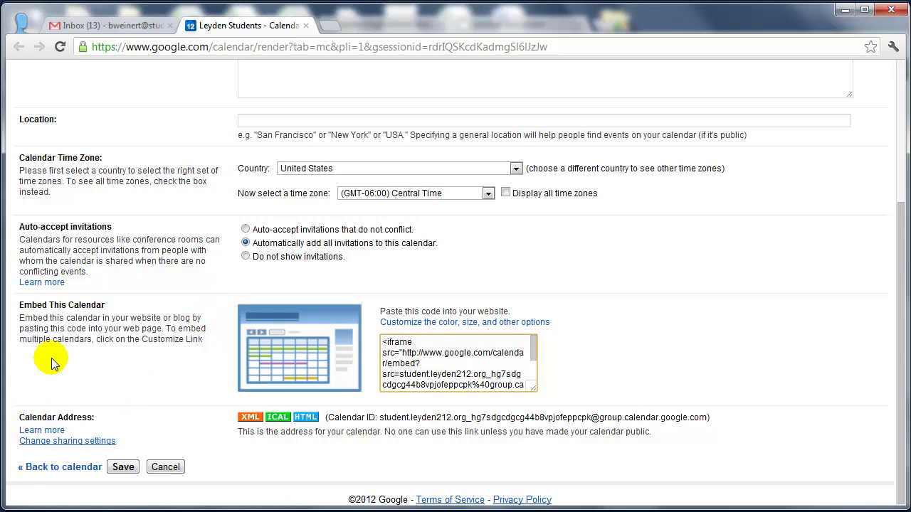
Copy the Test Class calendar's ID from its Calendar Address details and close the calendar page
{"action": "left_click", "coordinate": [21, 416]}
{"action": "left_click_drag", "start_coordinate": [21, 416], "coordinate": [118, 421]}
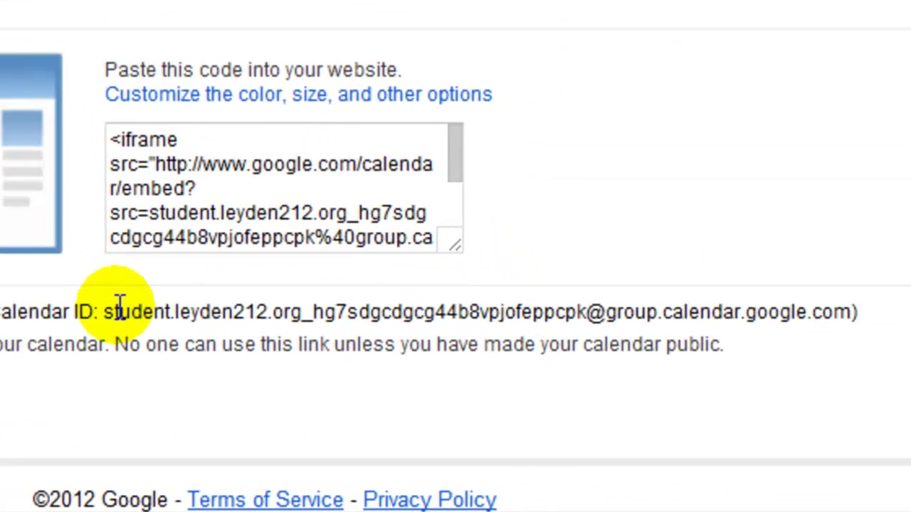
{"action": "left_click_drag", "start_coordinate": [96, 307], "coordinate": [858, 309]}
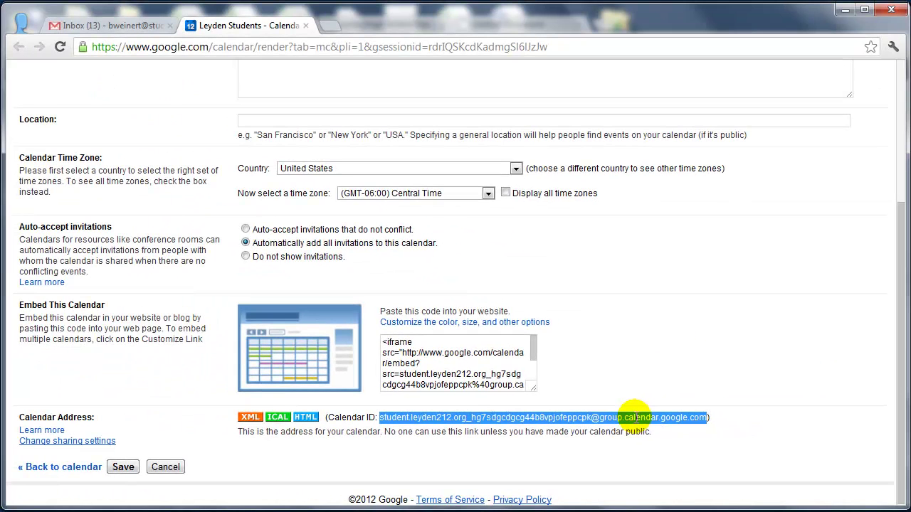
{"action": "right_click", "coordinate": [635, 417]}
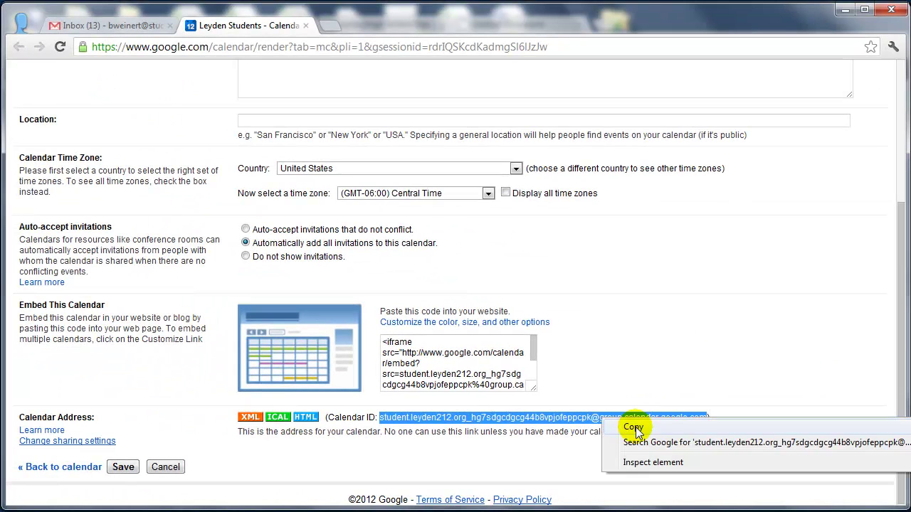
{"action": "left_click", "coordinate": [635, 427]}
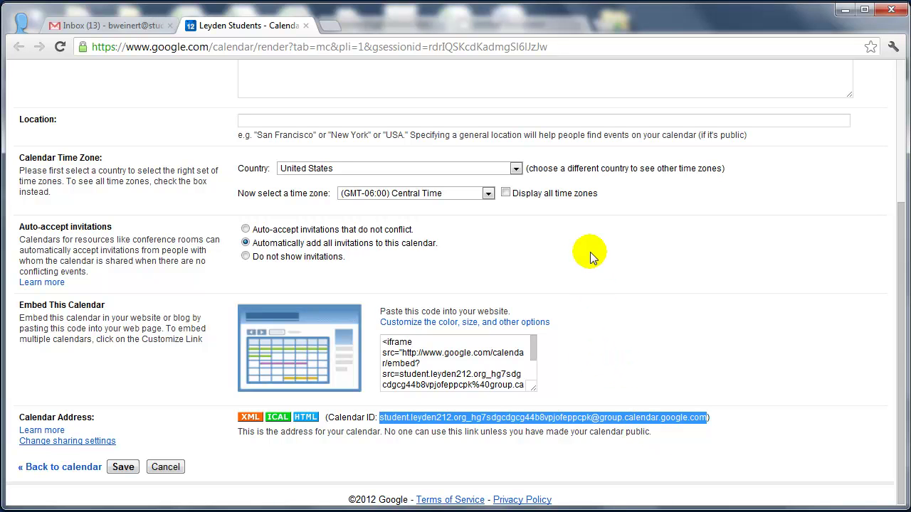
{"action": "left_click", "coordinate": [306, 26]}
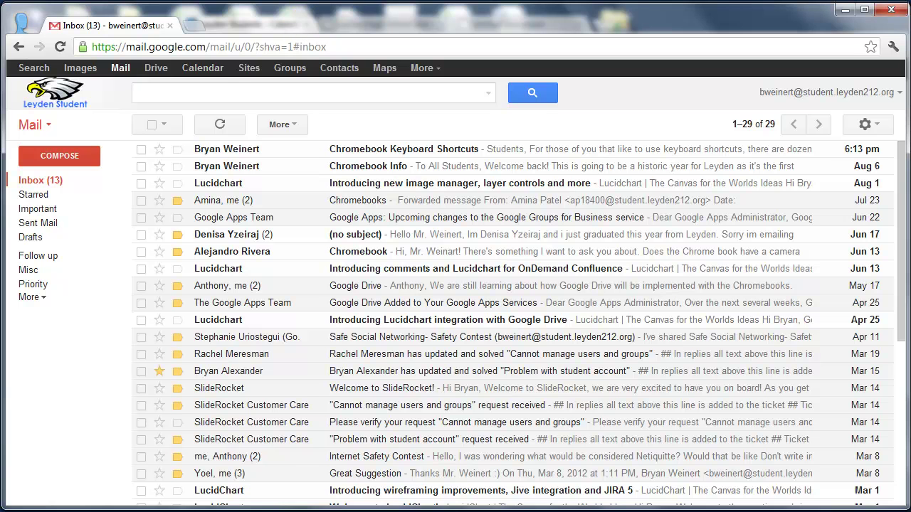
Add the Test Class calendar to the student account's other calendars using the copied calendar ID, and show the week of Aug 12 – 18, 2012
{"action": "left_click", "coordinate": [224, 455]}
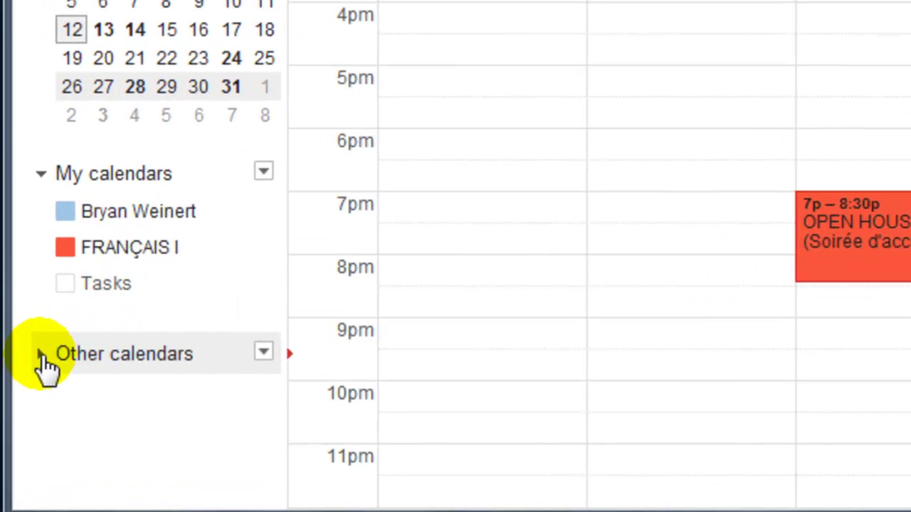
{"action": "left_click", "coordinate": [42, 355]}
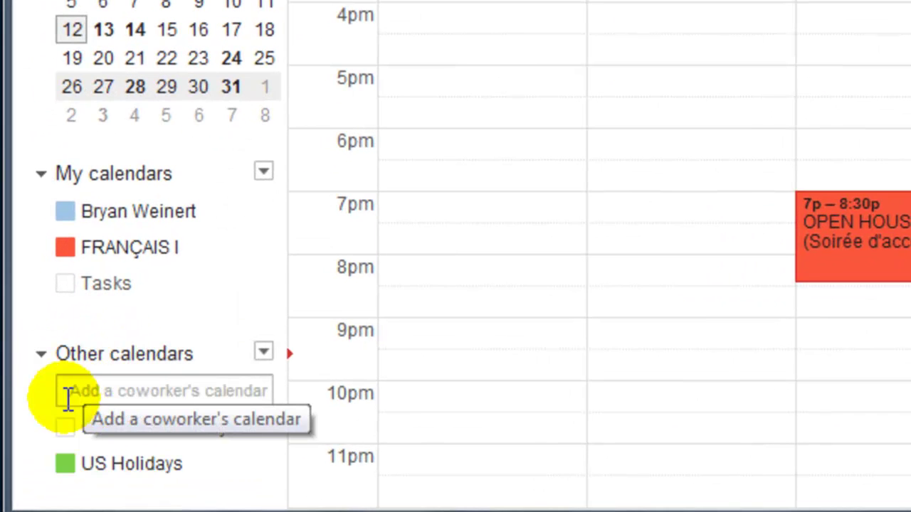
{"action": "left_click", "coordinate": [217, 390]}
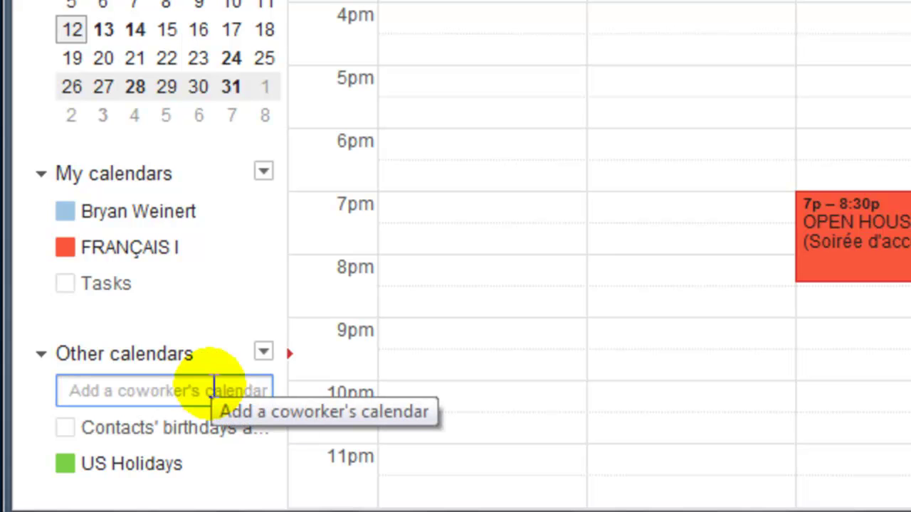
{"action": "key", "text": "ctrl+v"}
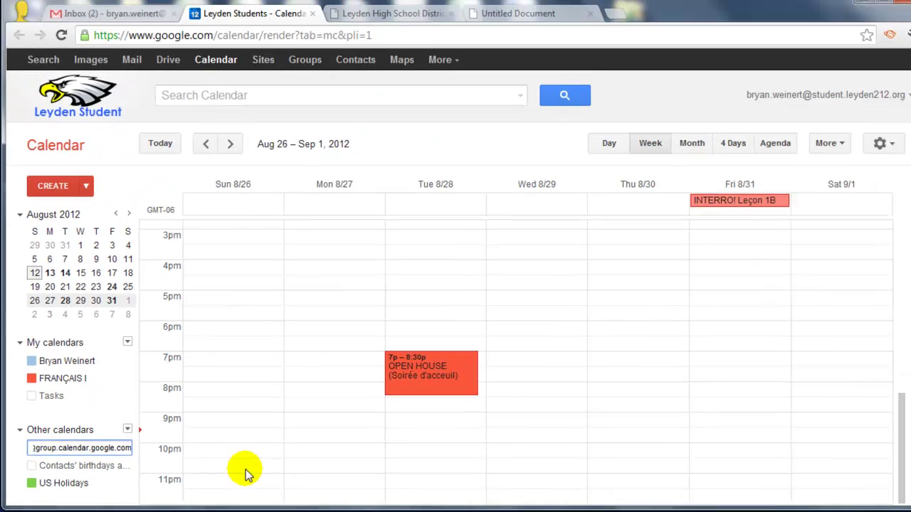
{"action": "key", "text": "Return"}
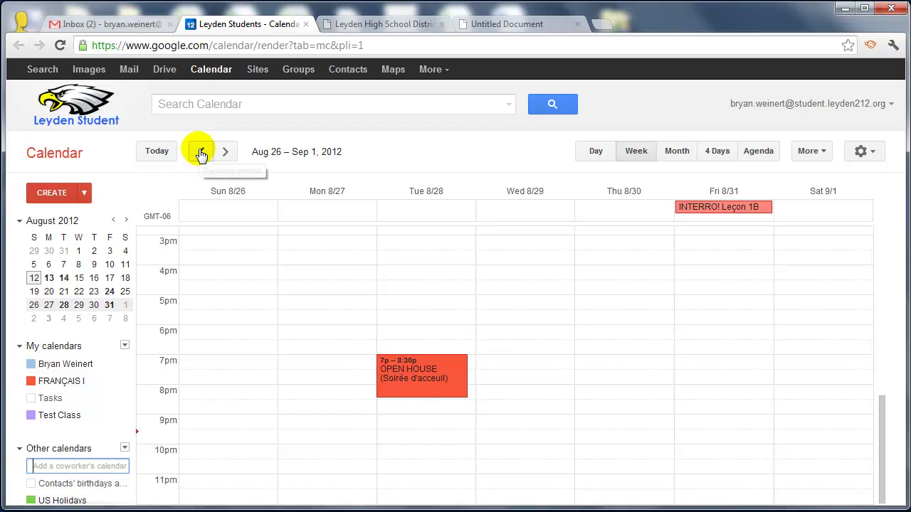
{"action": "left_click", "coordinate": [201, 152]}
{"action": "left_click", "coordinate": [201, 152]}
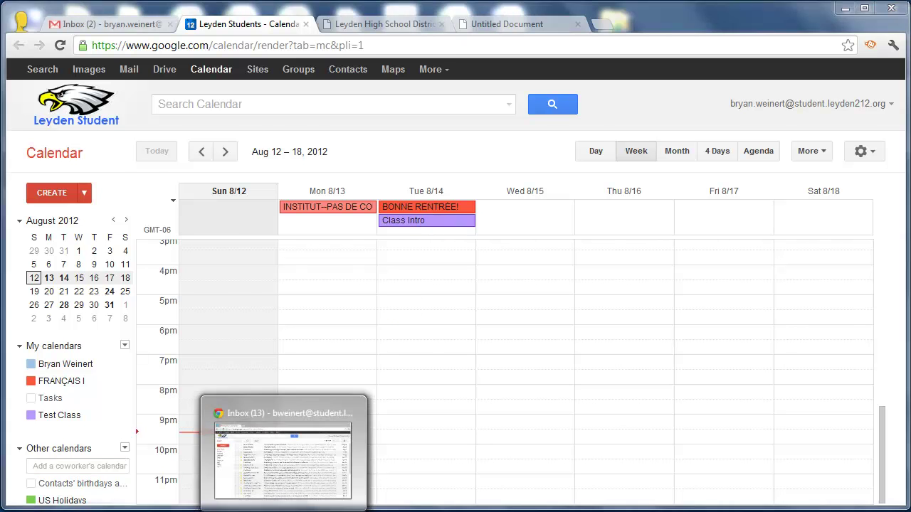
Switch to the teacher account's calendar and create an all-day event First Quiz on Friday, August 17 in the Test Class calendar
{"action": "left_click", "coordinate": [278, 450]}
{"action": "left_click", "coordinate": [202, 68]}
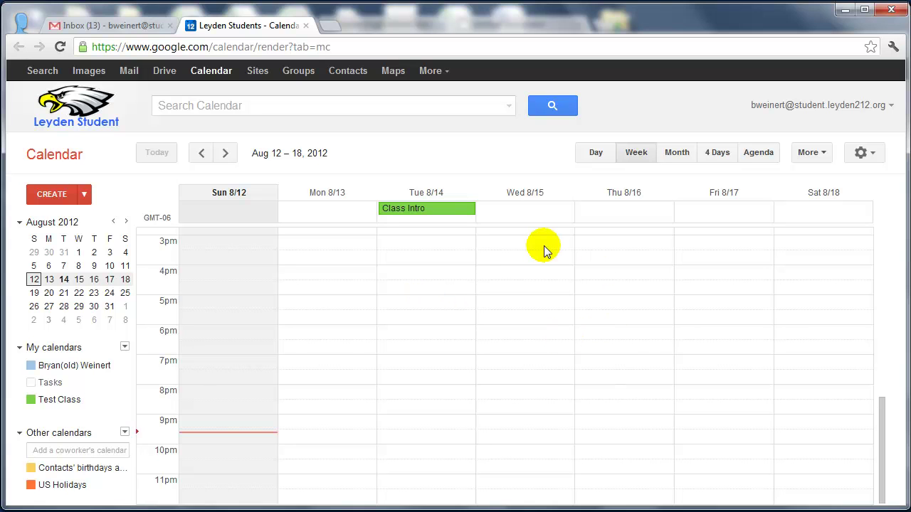
{"action": "left_click", "coordinate": [710, 209]}
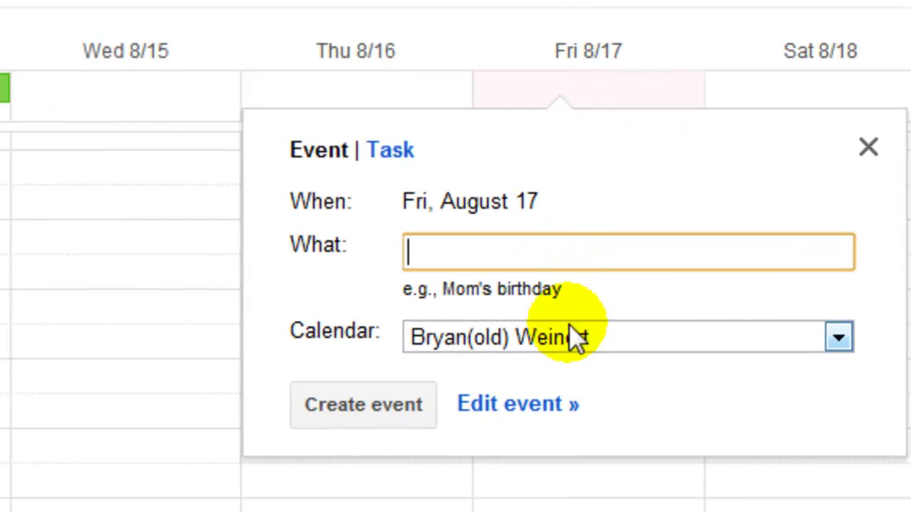
{"action": "type", "text": "Fir"}
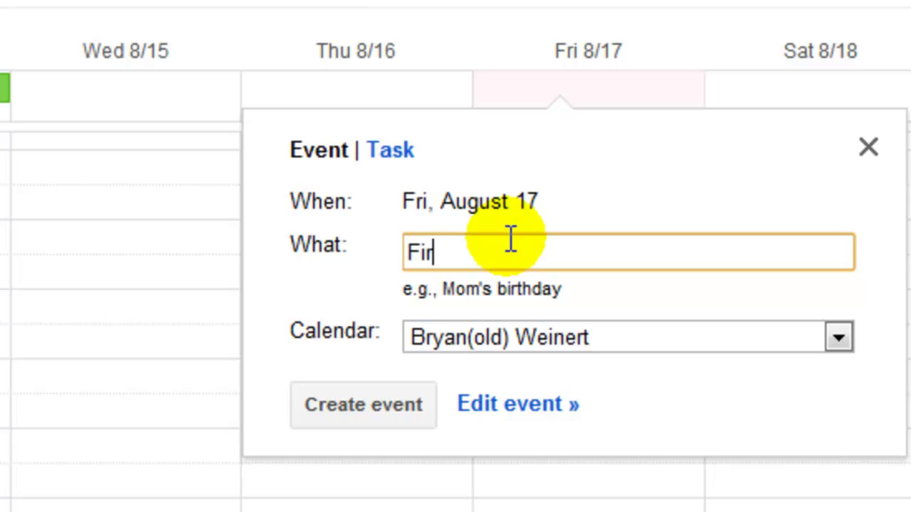
{"action": "type", "text": "st Quiz"}
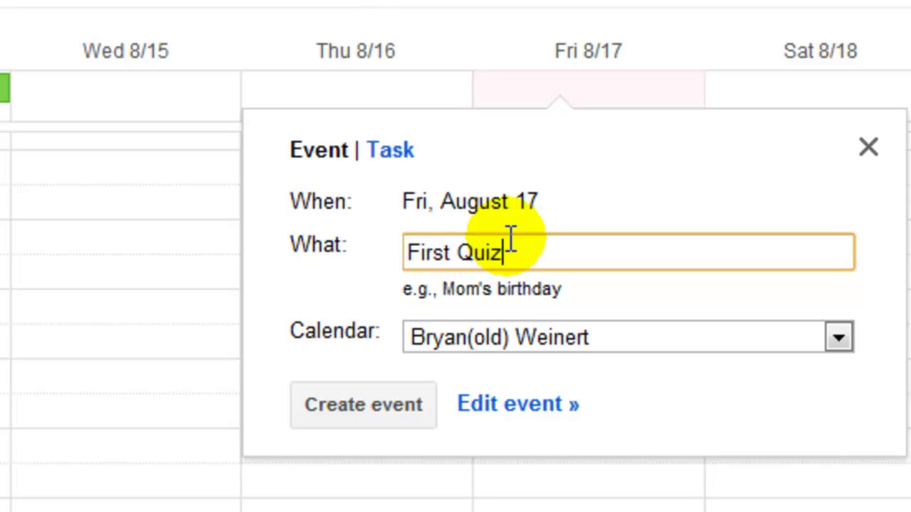
{"action": "left_click", "coordinate": [459, 340]}
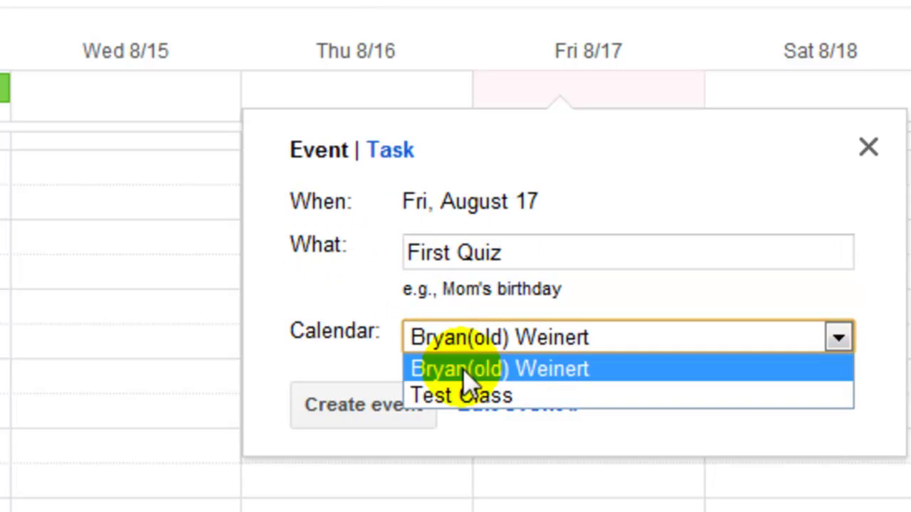
{"action": "left_click", "coordinate": [454, 397]}
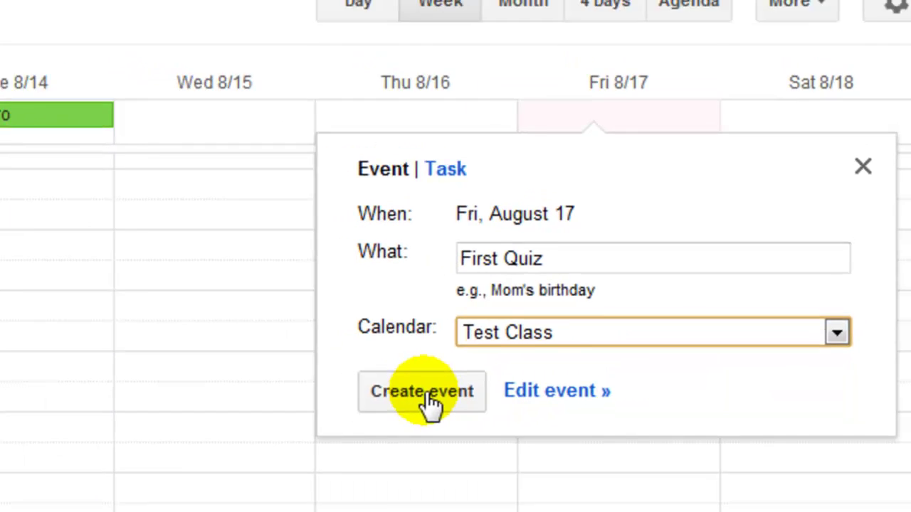
{"action": "left_click", "coordinate": [373, 405]}
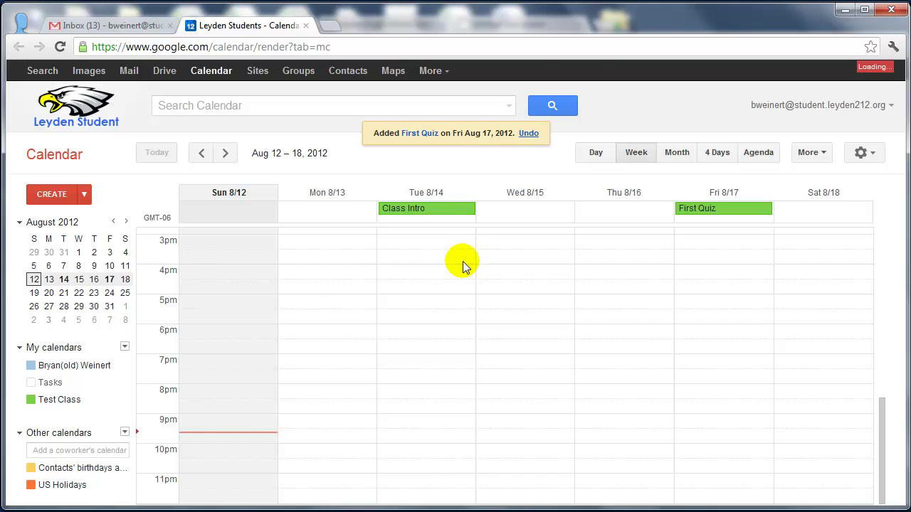
Return to the student account's calendar and reload it to check Friday, August 17 for the First Quiz event
{"action": "mouse_move", "coordinate": [239, 511]}
{"action": "left_click", "coordinate": [239, 466]}
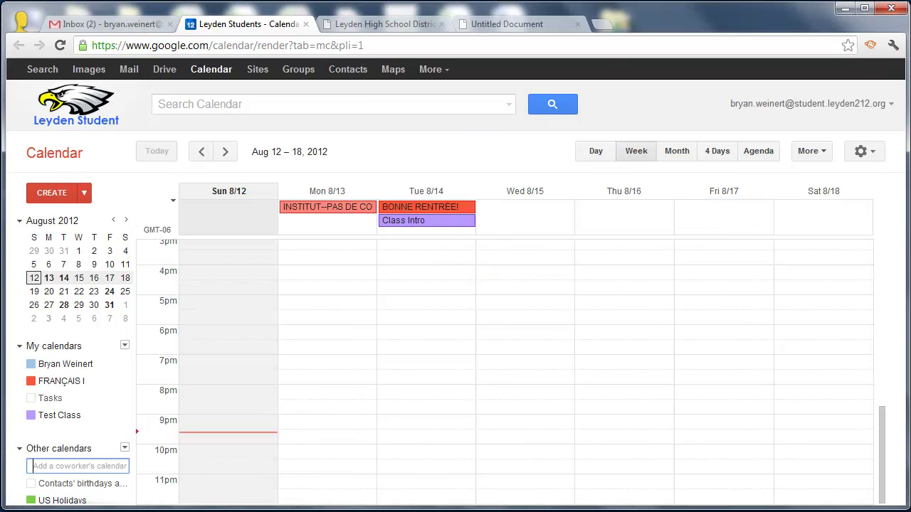
{"action": "left_click", "coordinate": [60, 44]}
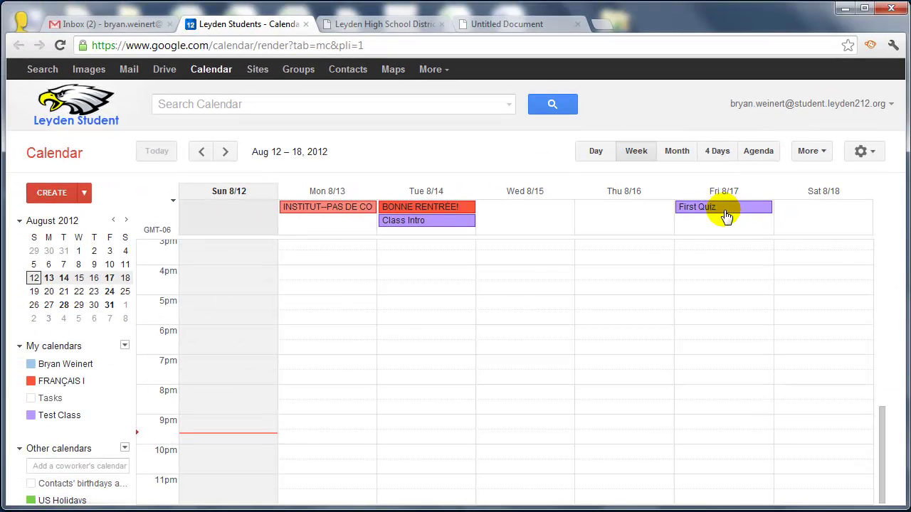
{"action": "scroll", "coordinate": [726, 320], "scroll_direction": "up", "scroll_amount": 2}
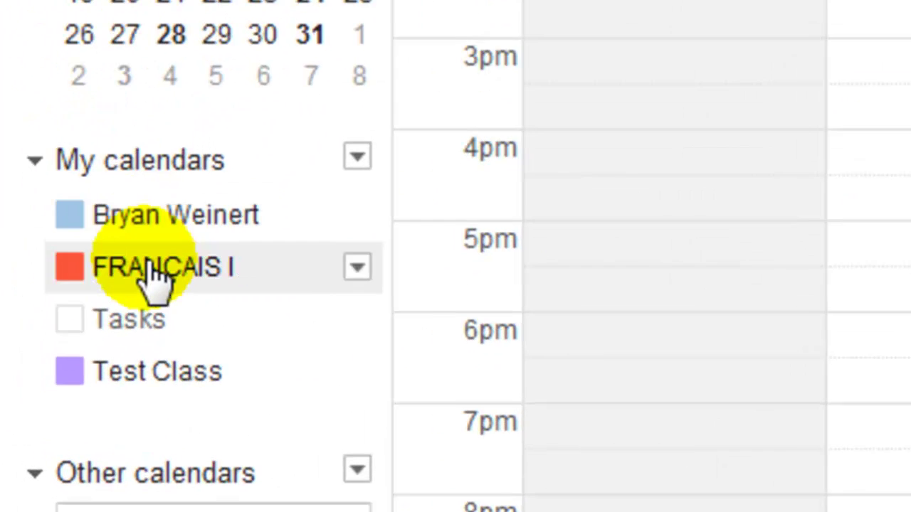
Turn on Tasks among the student's calendars and add a task named Assignment for Math to the task list
{"action": "left_click", "coordinate": [51, 399]}
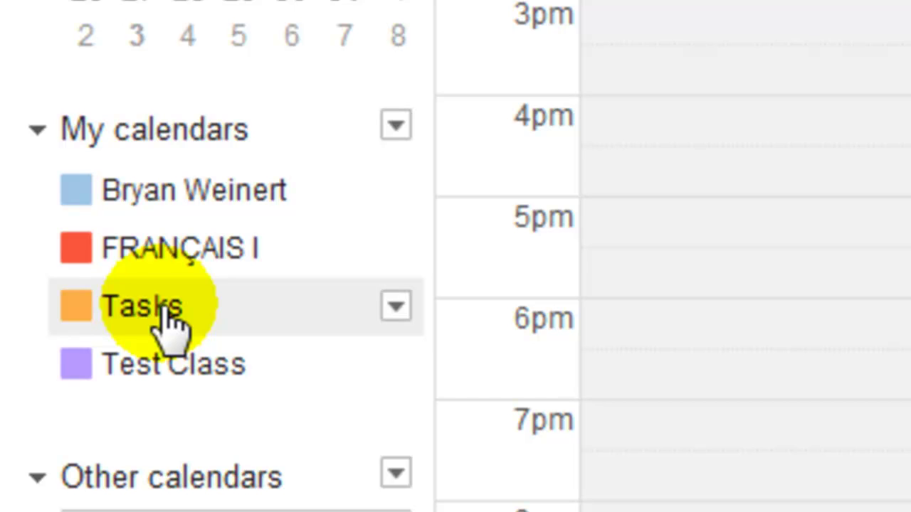
{"action": "left_click", "coordinate": [166, 313]}
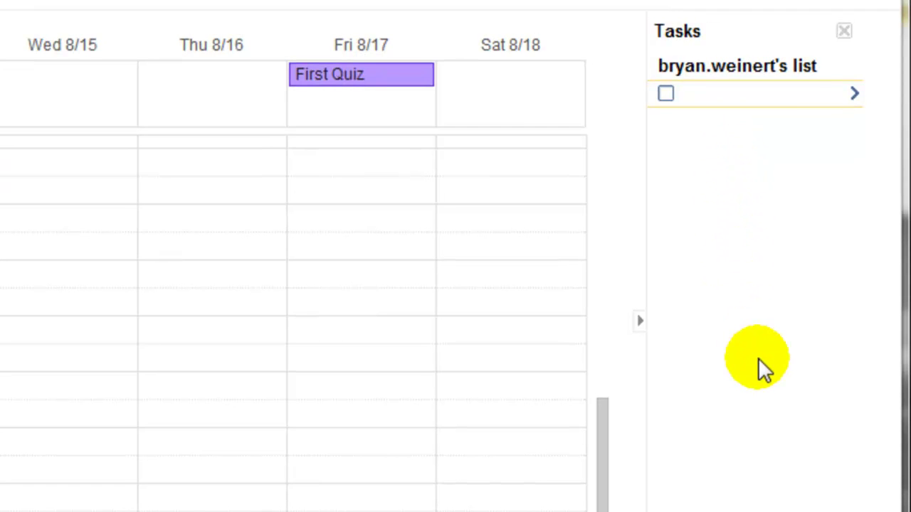
{"action": "left_click", "coordinate": [726, 511]}
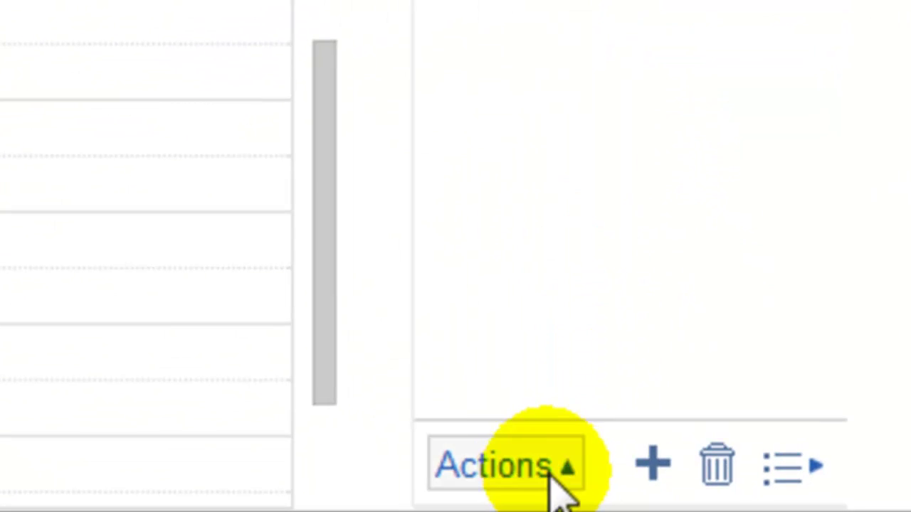
{"action": "left_click", "coordinate": [653, 466]}
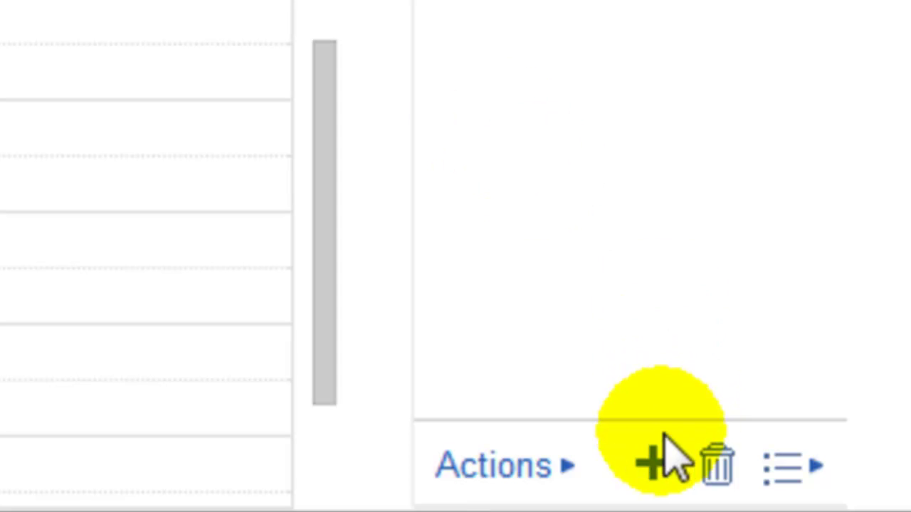
{"action": "left_click", "coordinate": [654, 466]}
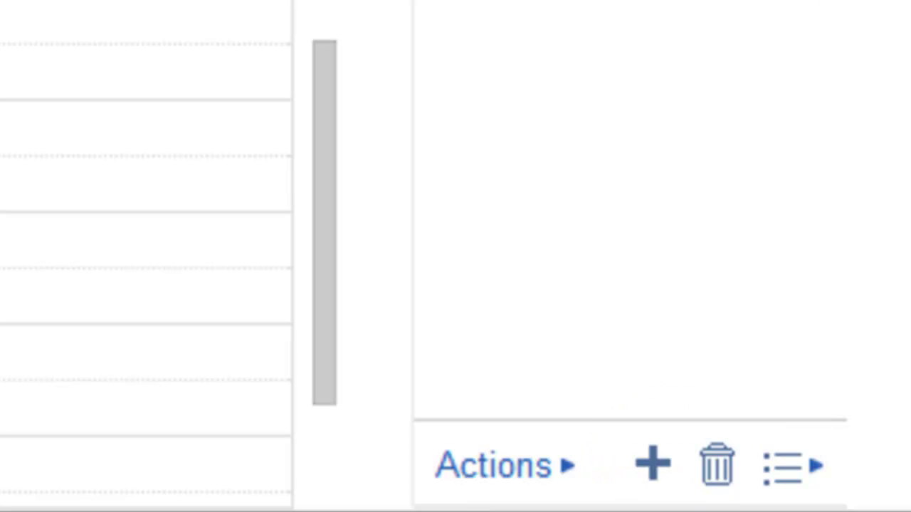
{"action": "type", "text": "Assign"}
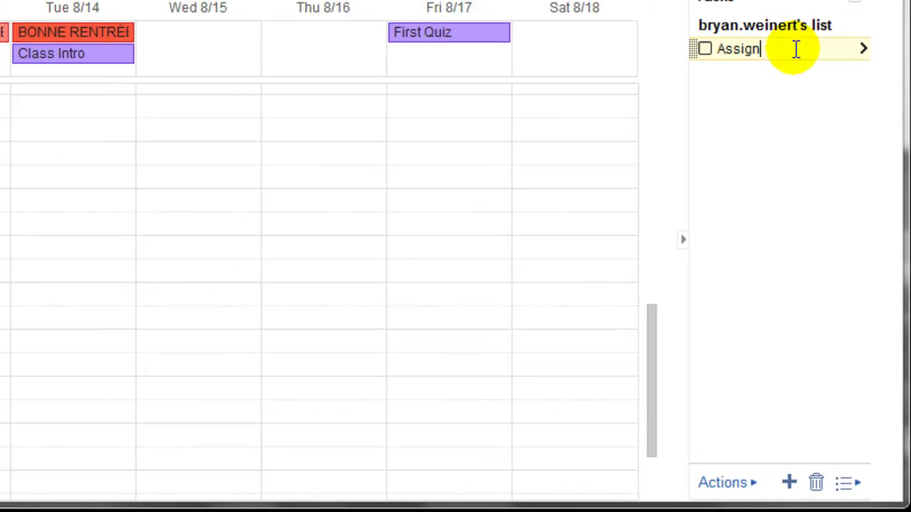
{"action": "key", "text": "BackSpace"}
{"action": "key", "text": "BackSpace"}
{"action": "type", "text": "gnment for Math"}
Set the Assignment for Math task's due date to Wed, Aug 15 and return to the task list
{"action": "left_click", "coordinate": [861, 49]}
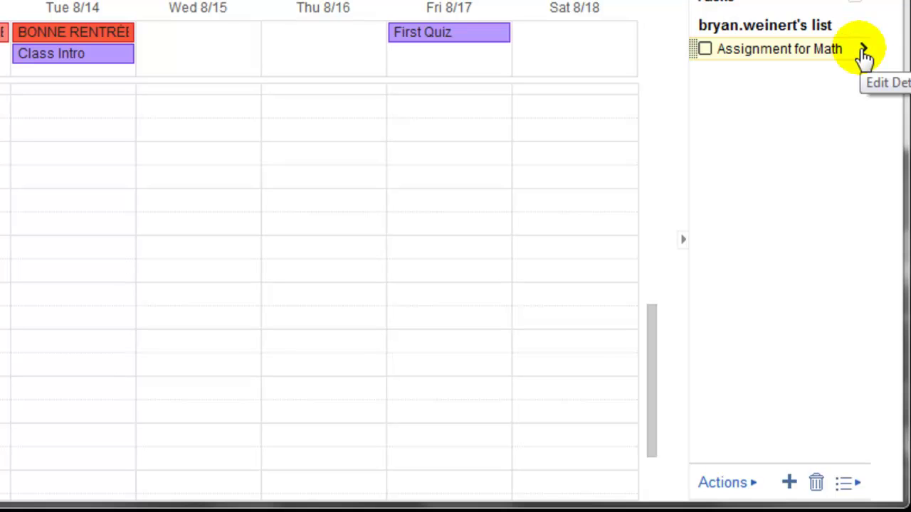
{"action": "left_click", "coordinate": [860, 49]}
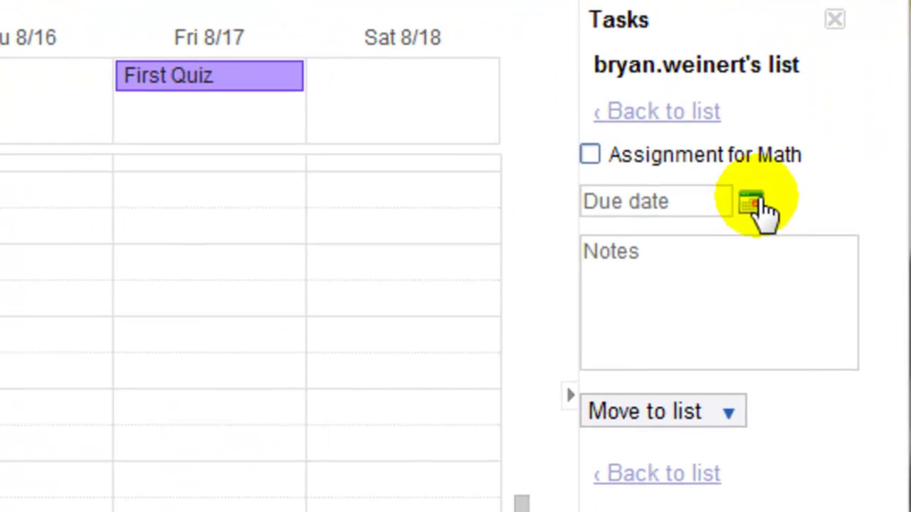
{"action": "left_click", "coordinate": [753, 206]}
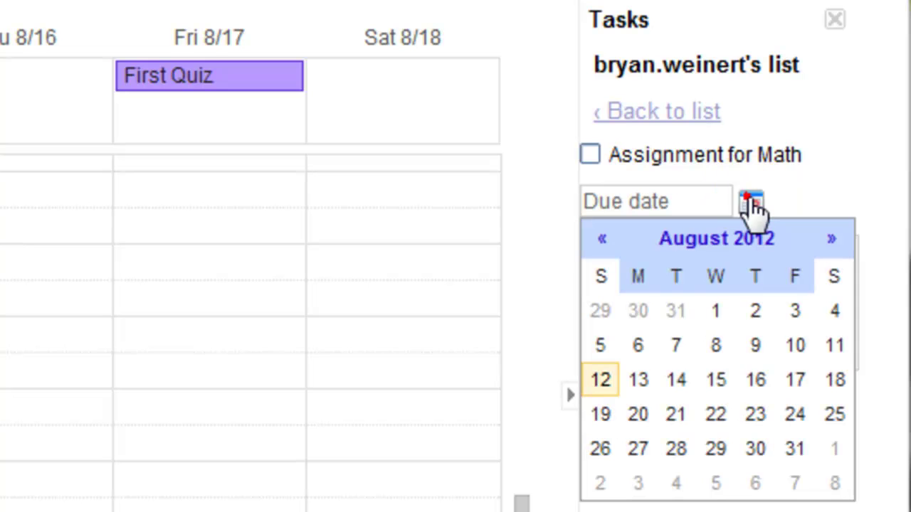
{"action": "left_click", "coordinate": [718, 382]}
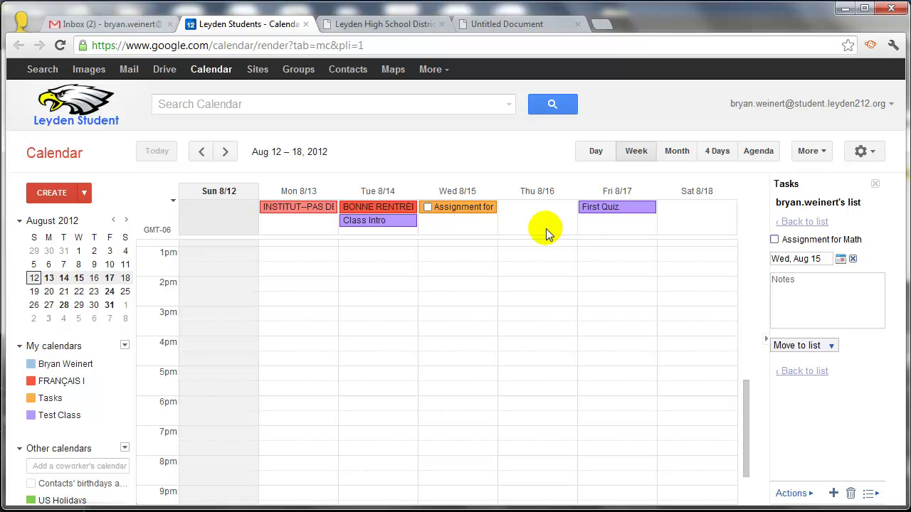
{"action": "left_click", "coordinate": [808, 370]}
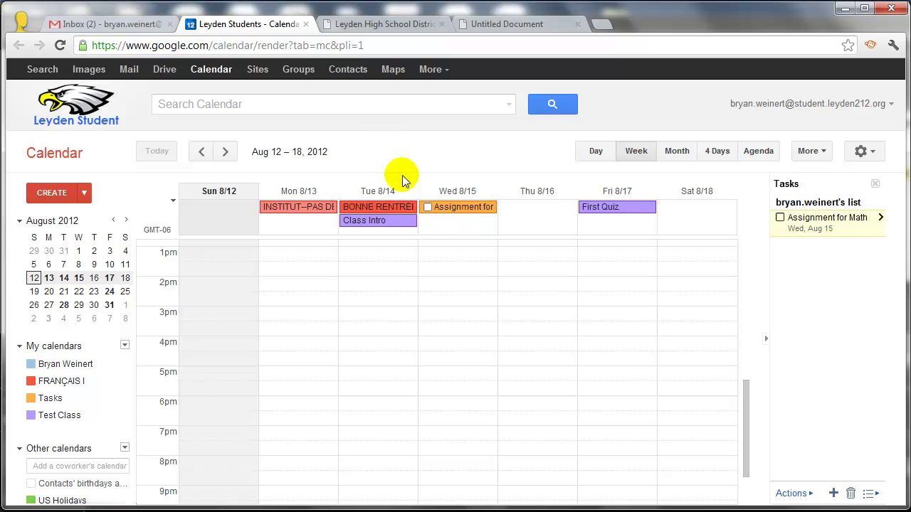
Switch to the student's Gmail inbox, open the Email Tracking : Right Inbox Test message and add it to Tasks
{"action": "left_click", "coordinate": [100, 24]}
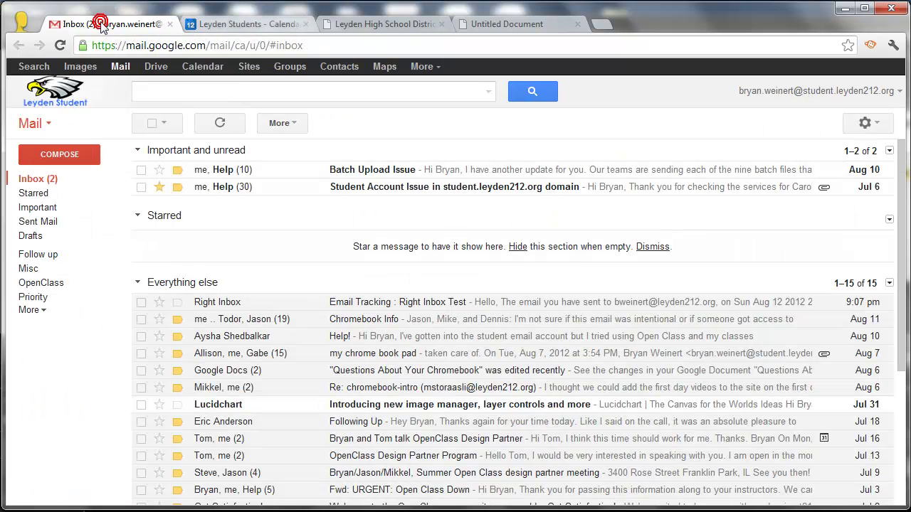
{"action": "left_click", "coordinate": [220, 302]}
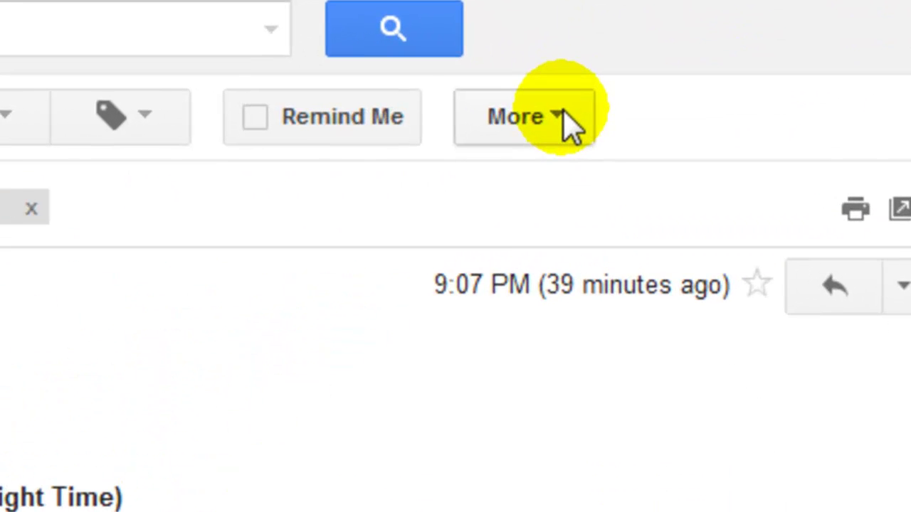
{"action": "left_click", "coordinate": [594, 124]}
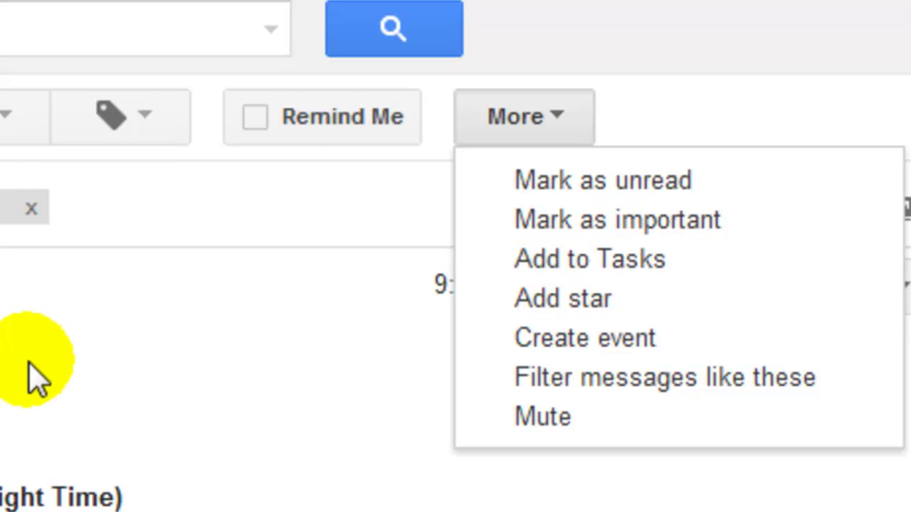
{"action": "left_click", "coordinate": [658, 267]}
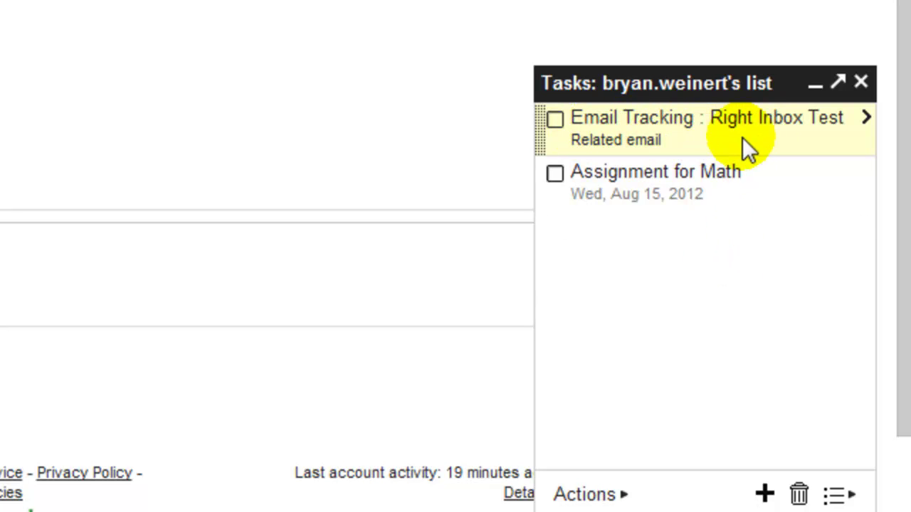
Set the Email Tracking : Right Inbox Test task's due date to August 16, 2012 and close the task list
{"action": "left_click", "coordinate": [866, 119]}
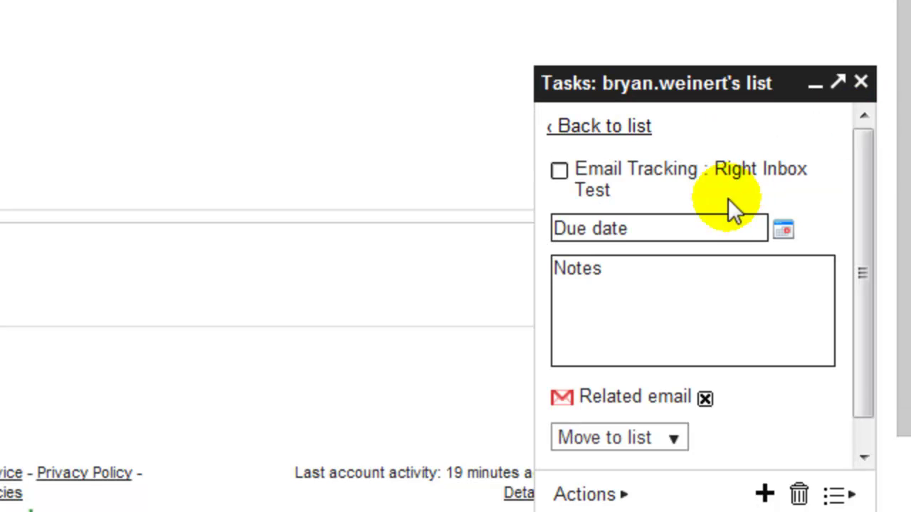
{"action": "left_click", "coordinate": [783, 229]}
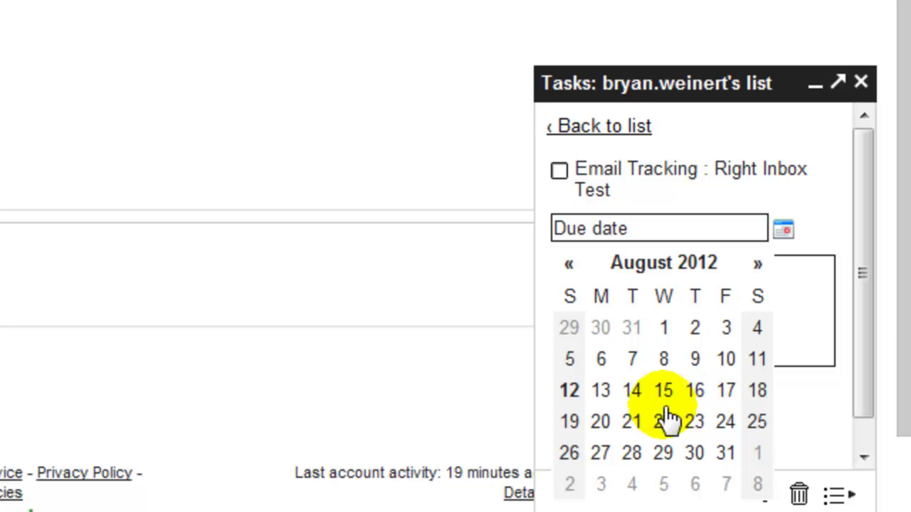
{"action": "left_click", "coordinate": [694, 390]}
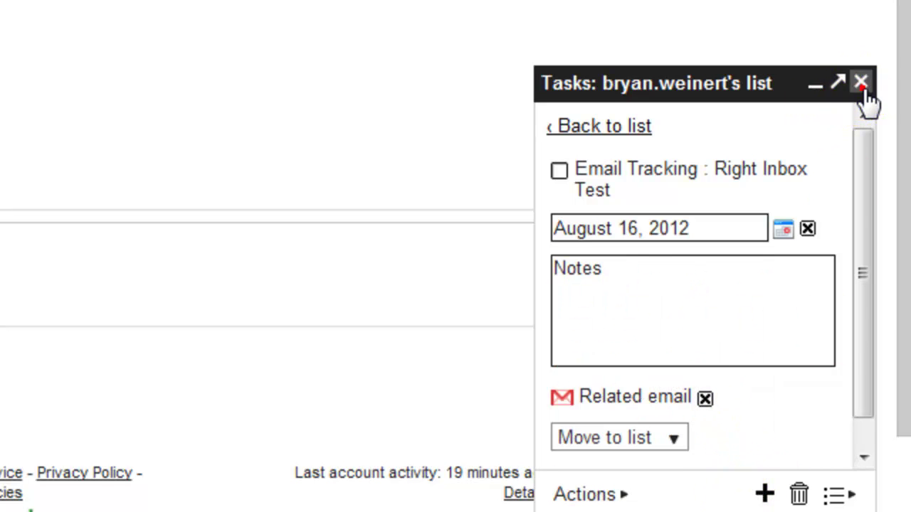
{"action": "left_click", "coordinate": [860, 83]}
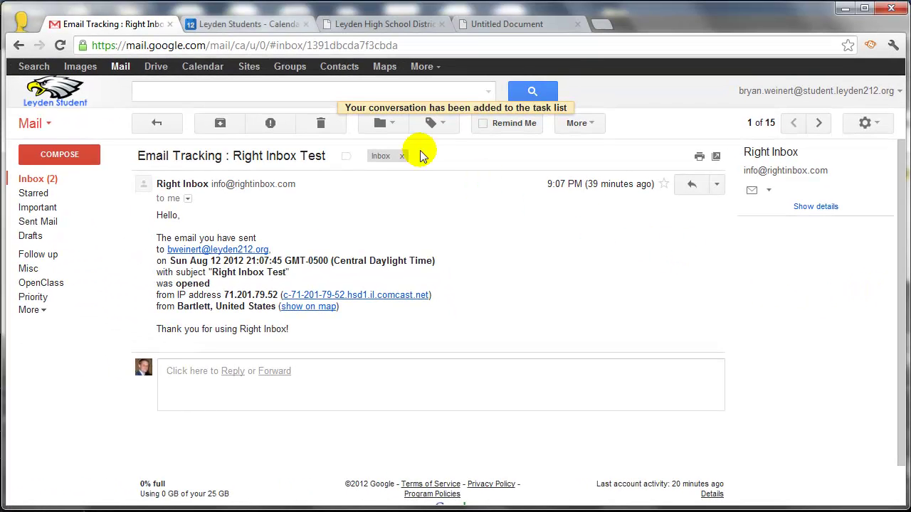
Check the task list in Calendar, then return to the Email Tracking : Right Inbox Test message in Gmail and archive it
{"action": "left_click", "coordinate": [271, 24]}
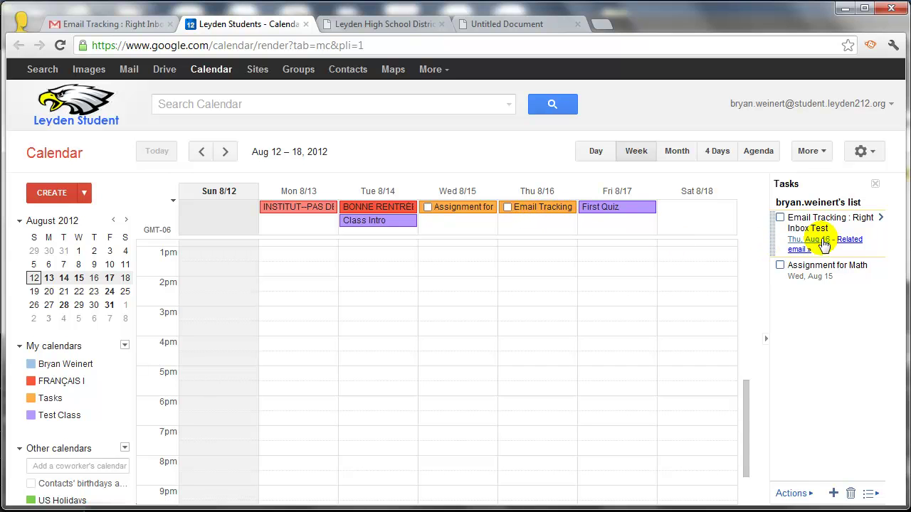
{"action": "left_click", "coordinate": [815, 292]}
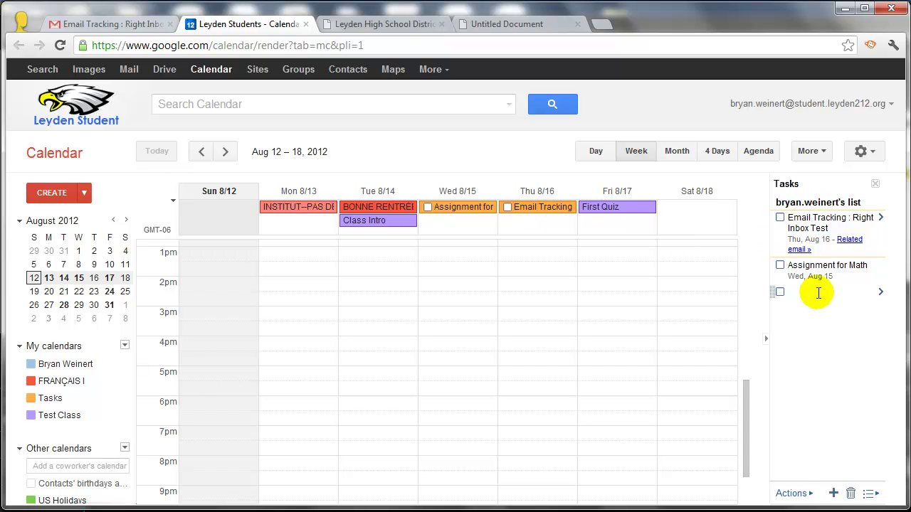
{"action": "left_click", "coordinate": [826, 248]}
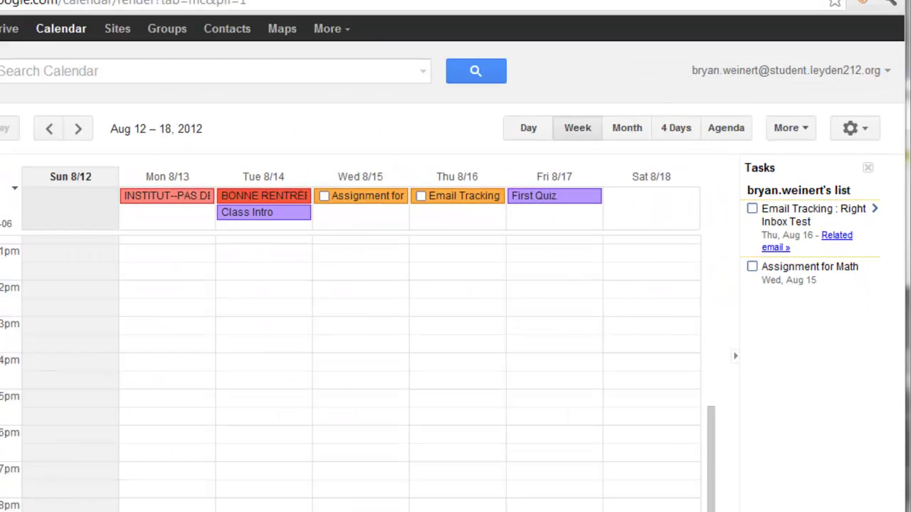
{"action": "left_click", "coordinate": [732, 207]}
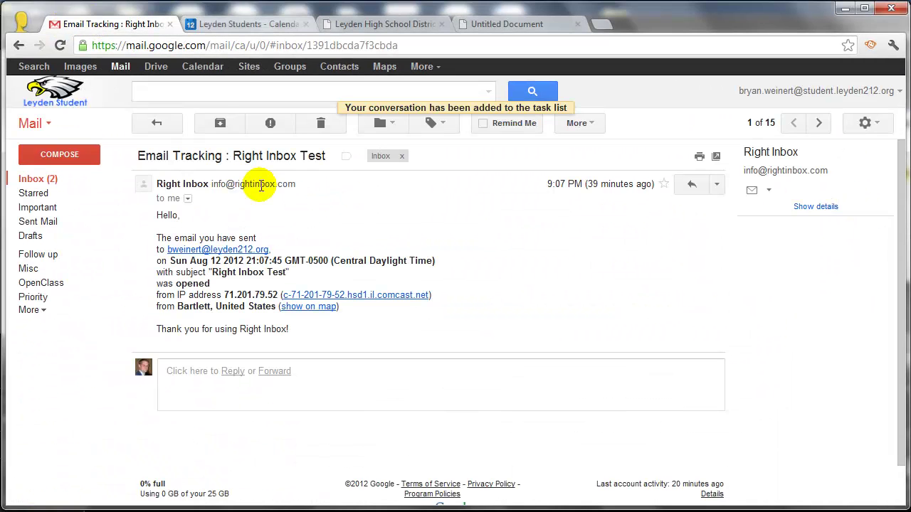
{"action": "left_click", "coordinate": [221, 124]}
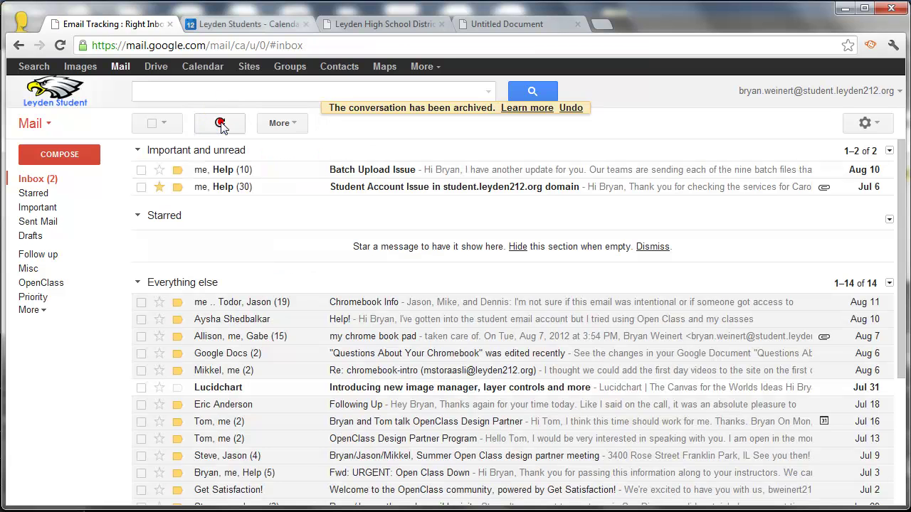
Return to Calendar and mark the Assignment for Math and Email Tracking : Right Inbox Test tasks as completed
{"action": "left_click", "coordinate": [269, 23]}
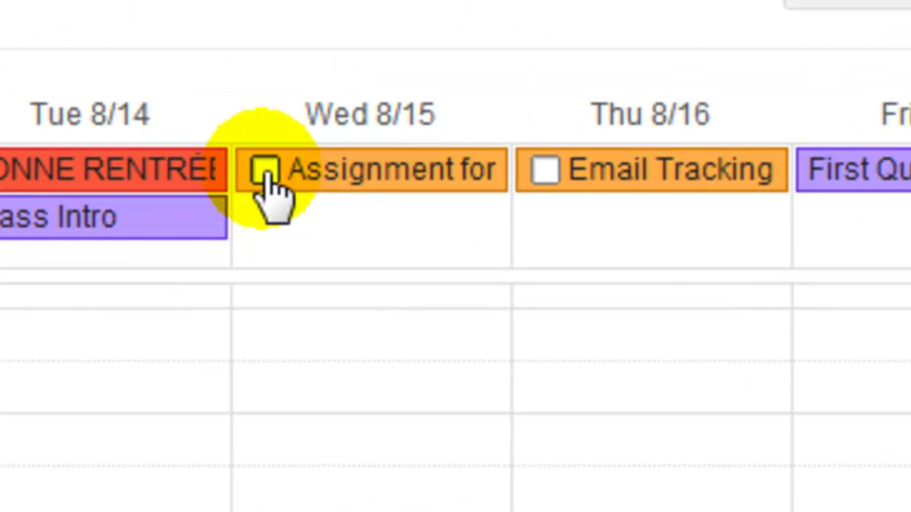
{"action": "left_click", "coordinate": [265, 170]}
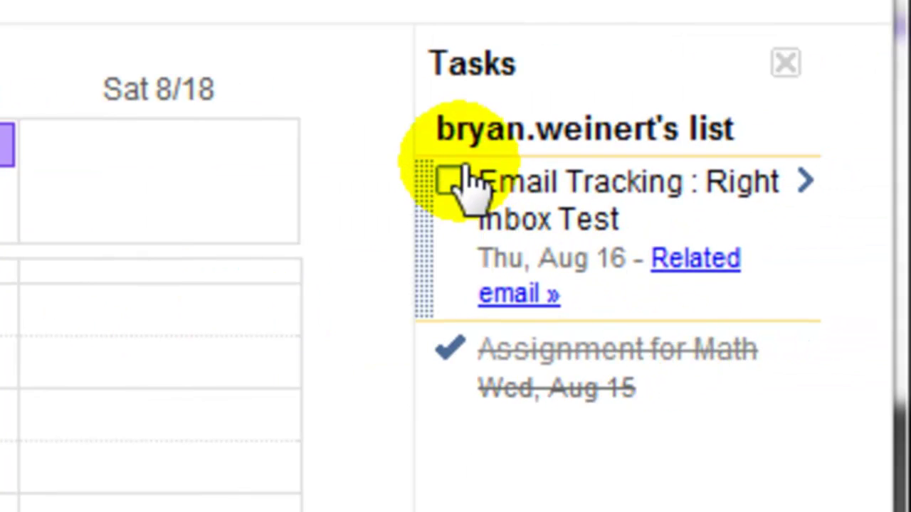
{"action": "left_click", "coordinate": [453, 182]}
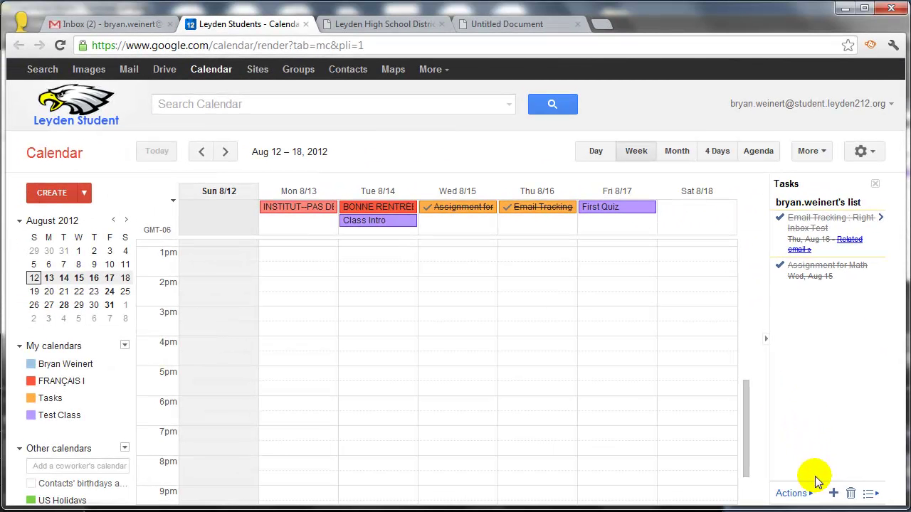
Sort the task list by due date and clear the completed tasks
{"action": "left_click", "coordinate": [791, 493]}
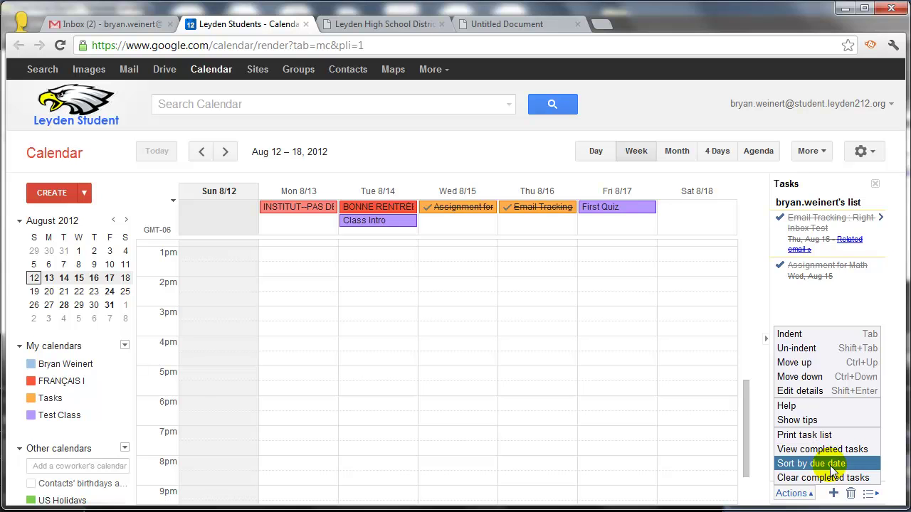
{"action": "left_click", "coordinate": [830, 464]}
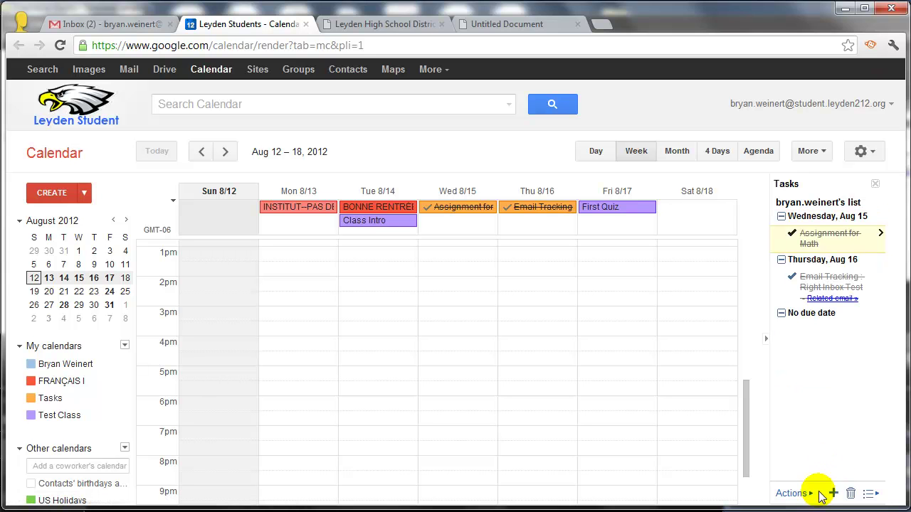
{"action": "left_click", "coordinate": [811, 493]}
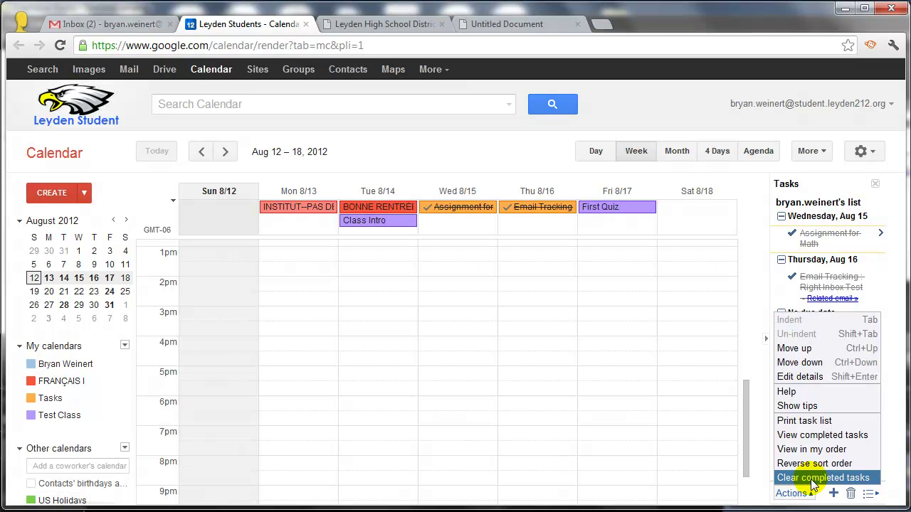
{"action": "left_click", "coordinate": [813, 477]}
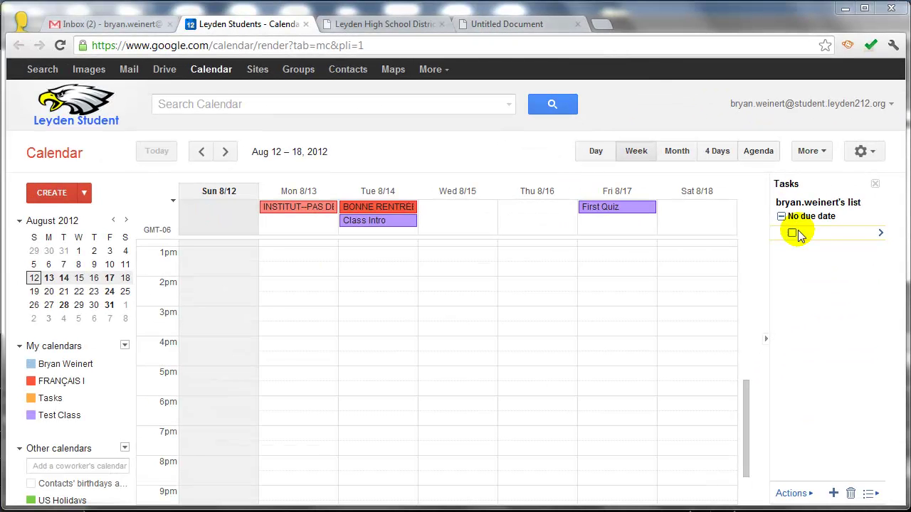
{"action": "left_click", "coordinate": [602, 25]}
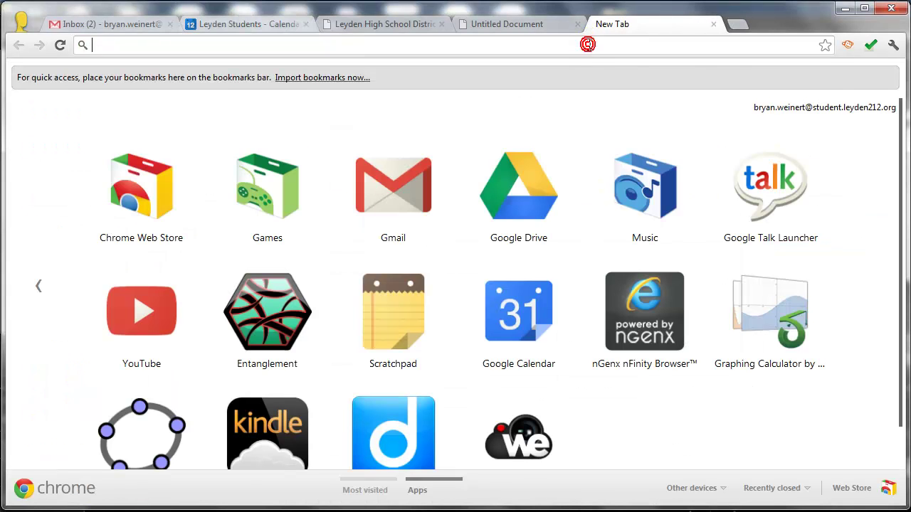
{"action": "type", "text": "www.cnn.co"}
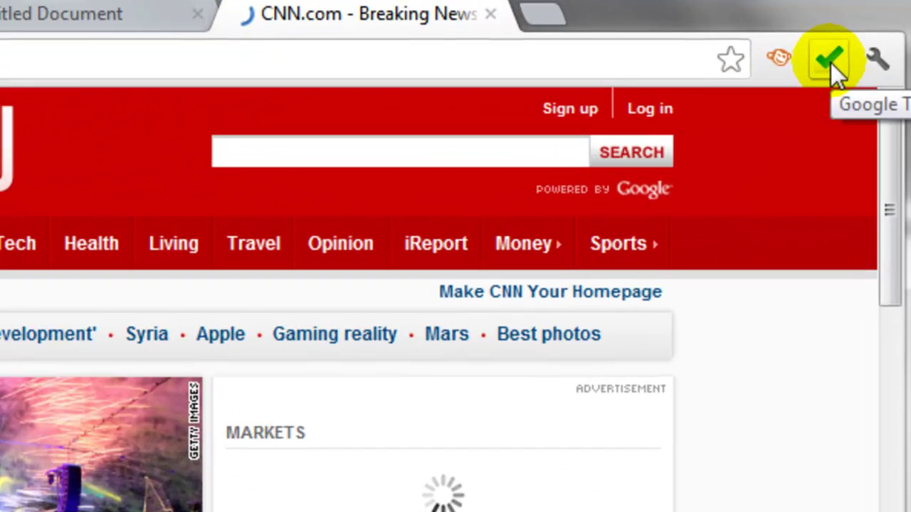
{"action": "left_click", "coordinate": [830, 62]}
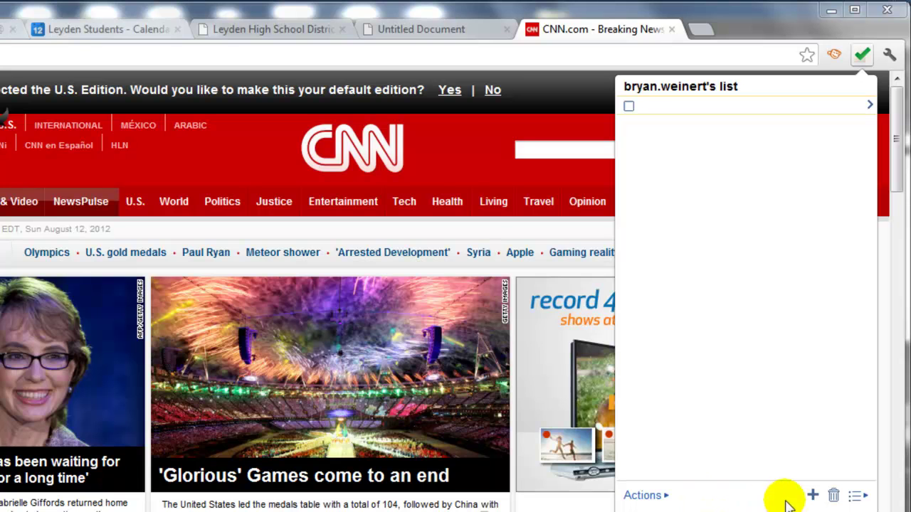
{"action": "left_click", "coordinate": [813, 496]}
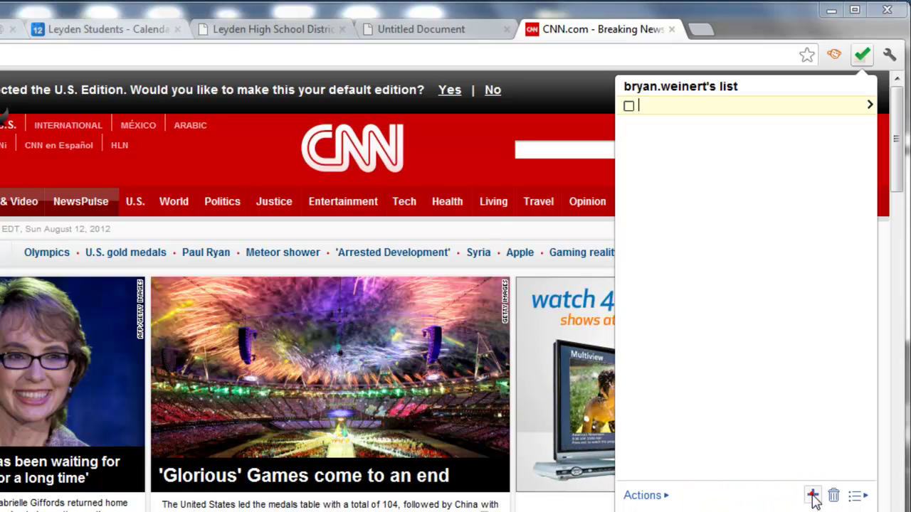
{"action": "type", "text": "Remember to c"}
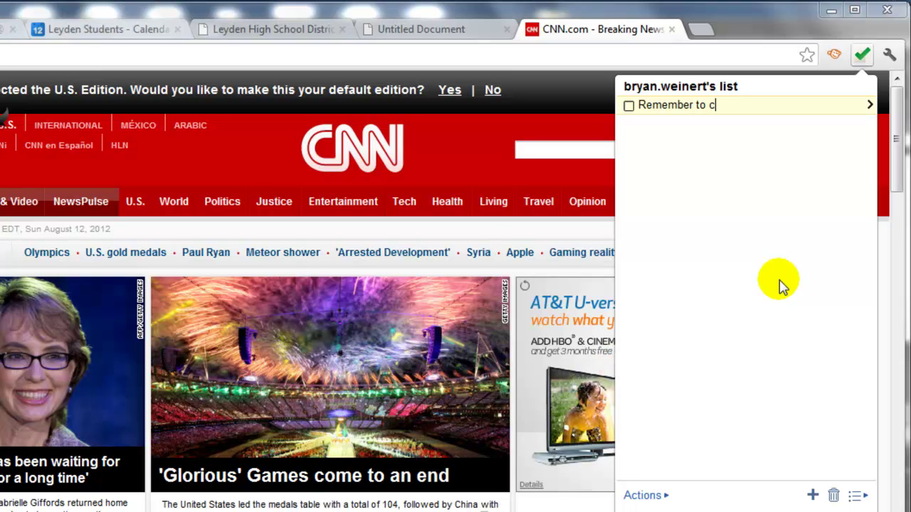
{"action": "type", "text": "all Mom"}
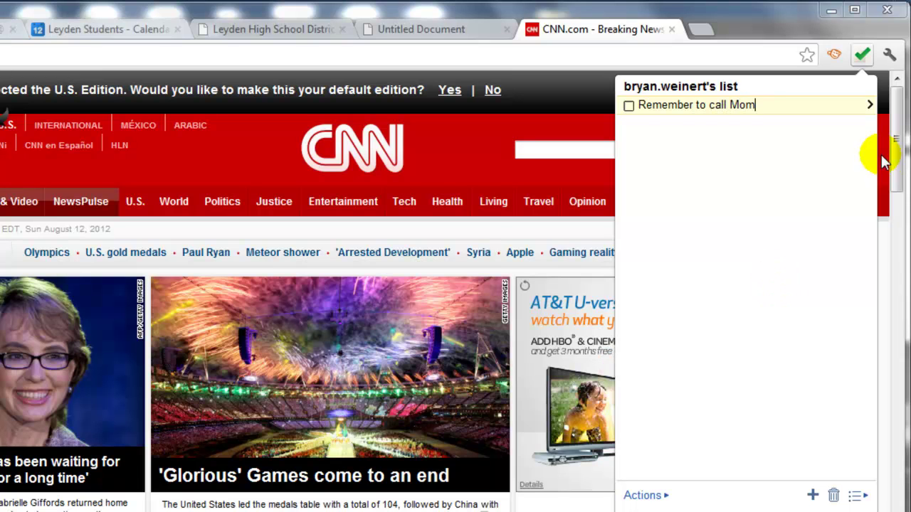
Set the Remember to call Mom task's due date to Wed, Aug 15, 2012 and close the extension's task list
{"action": "left_click", "coordinate": [870, 105]}
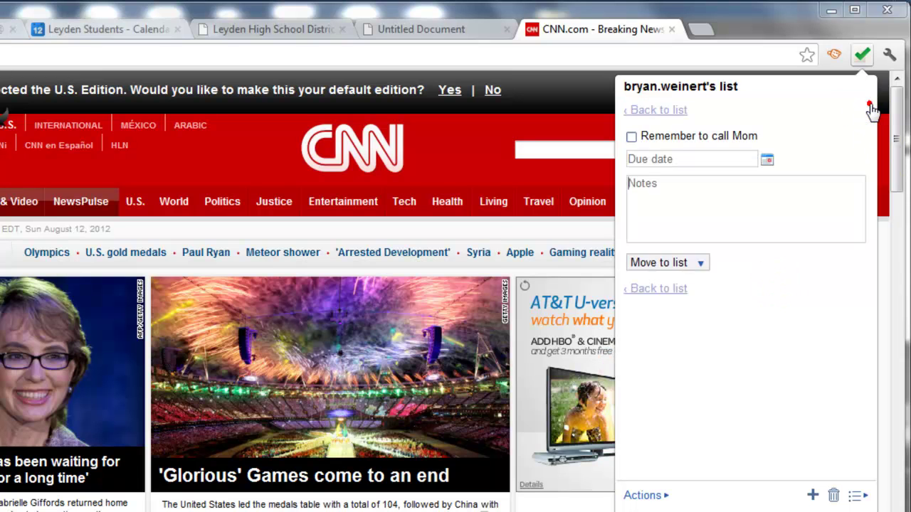
{"action": "left_click", "coordinate": [767, 161]}
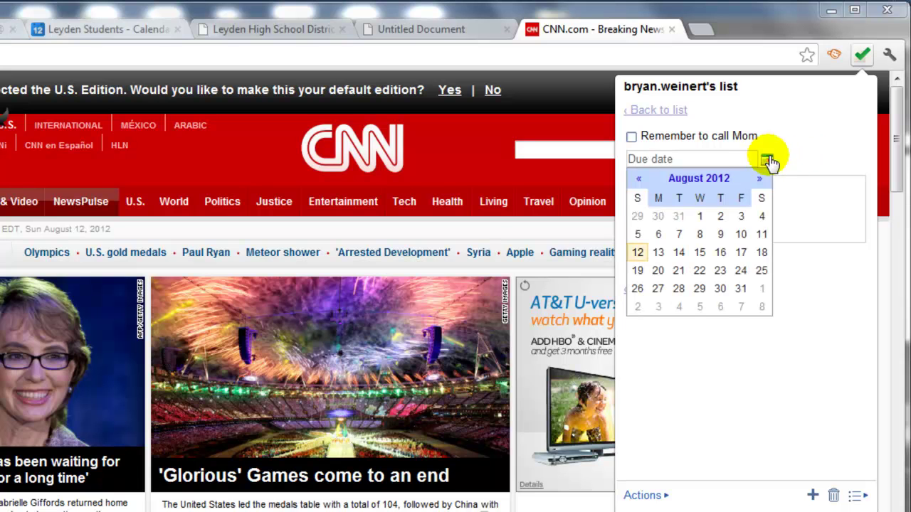
{"action": "left_click", "coordinate": [700, 252]}
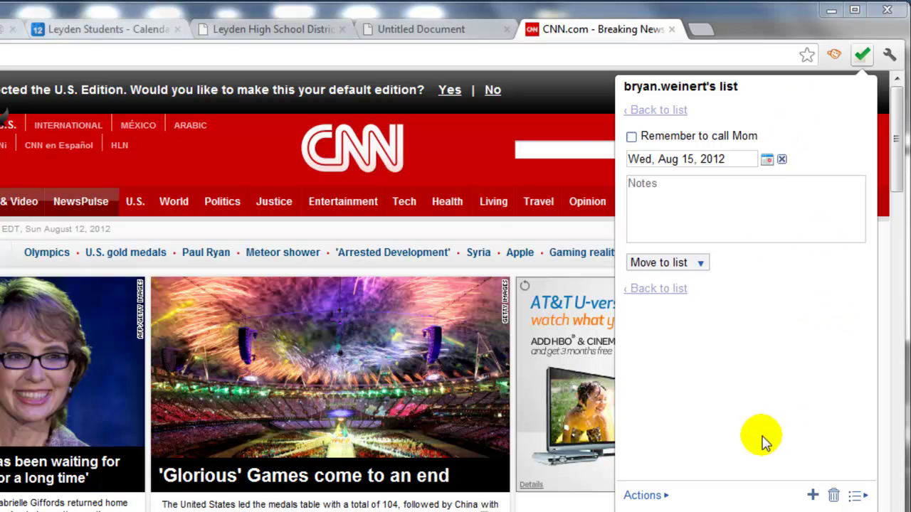
{"action": "left_click", "coordinate": [569, 104]}
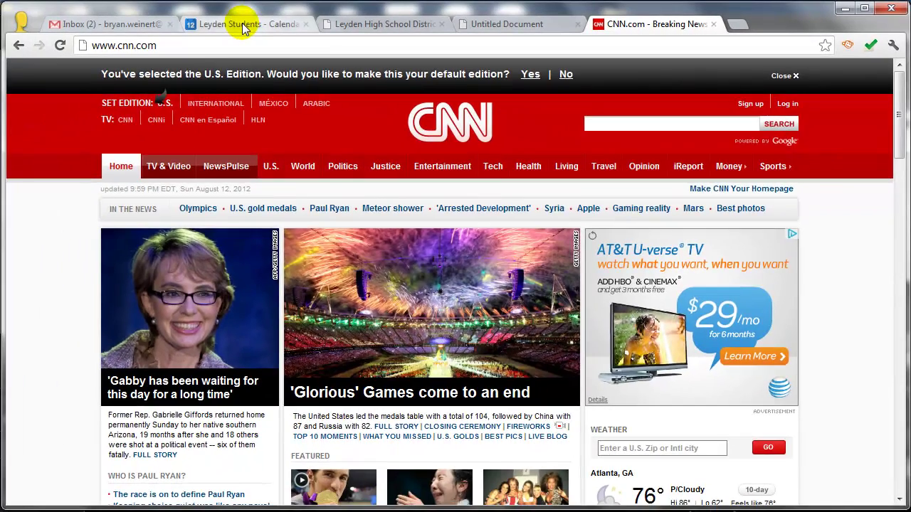
Switch back to the student's Calendar and reload it to update the week view and task list
{"action": "left_click", "coordinate": [100, 29]}
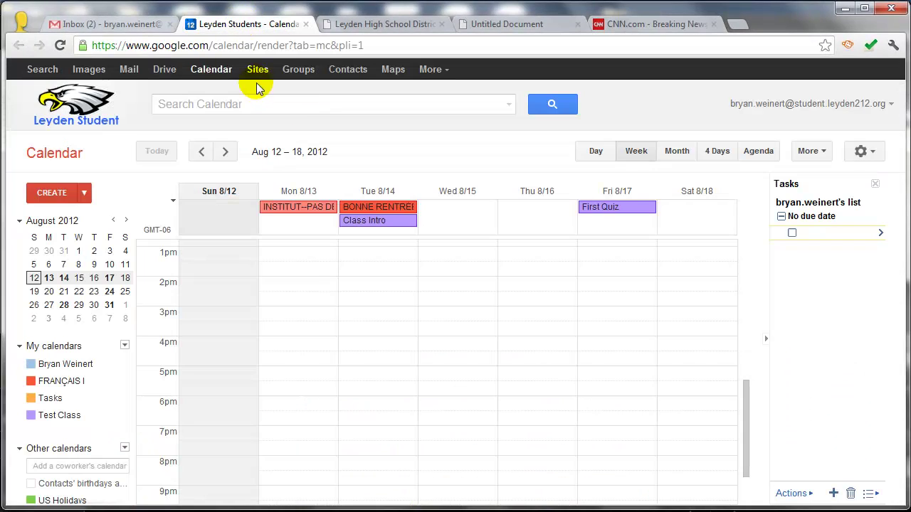
{"action": "left_click", "coordinate": [60, 44]}
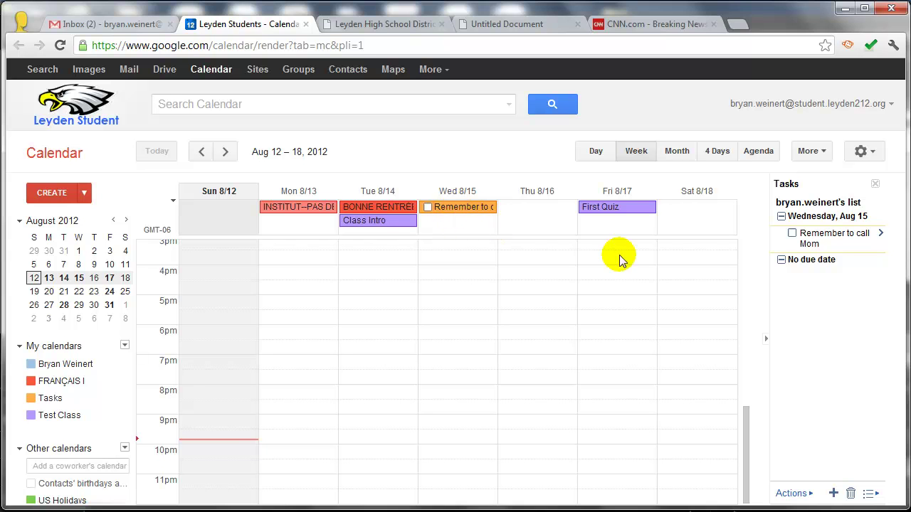
{"action": "left_click", "coordinate": [831, 274]}
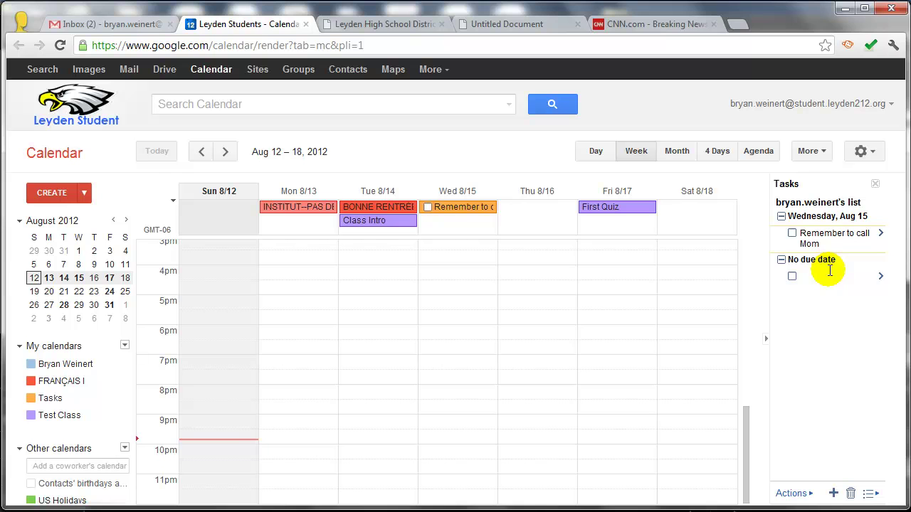
{"action": "left_click", "coordinate": [873, 46]}
{"action": "left_click", "coordinate": [875, 46]}
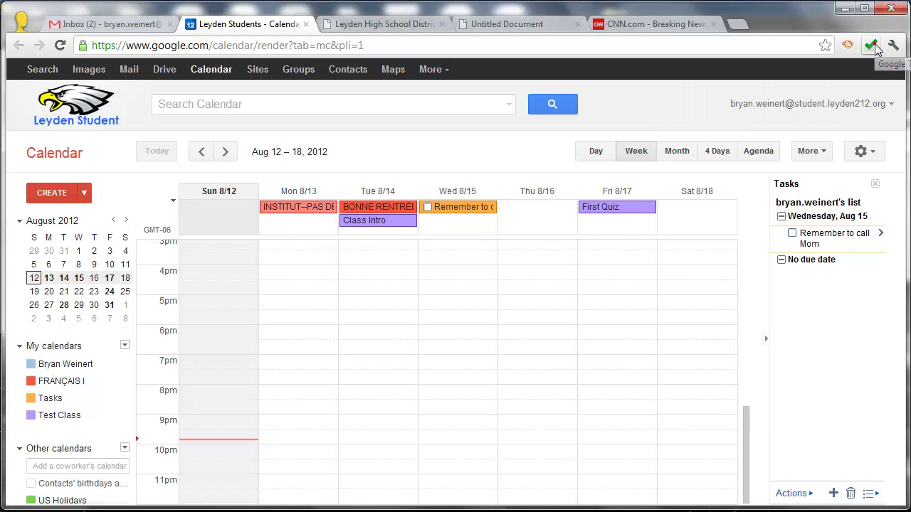
{"action": "left_click", "coordinate": [875, 46]}
{"action": "left_click", "coordinate": [875, 45]}
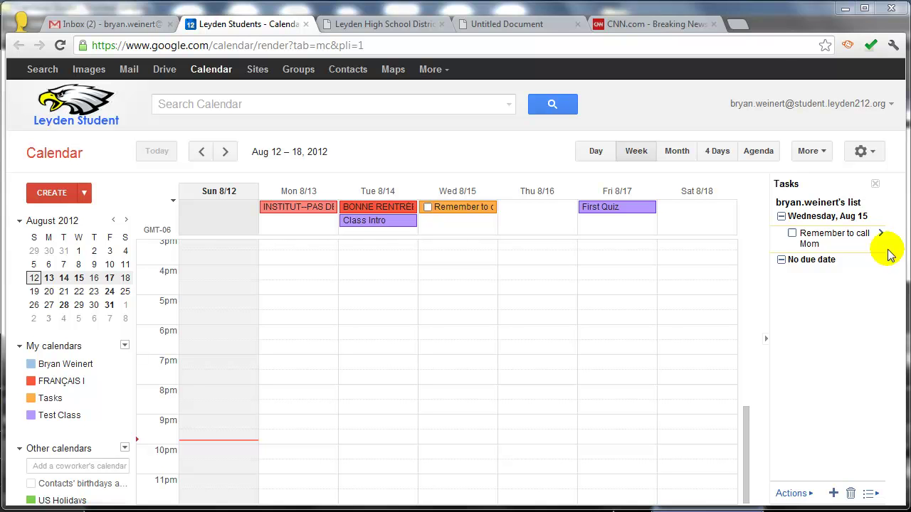
Search the Chrome Web Store for google tasks in a new browser tab, then close the store and return to Calendar
{"action": "left_click", "coordinate": [733, 26]}
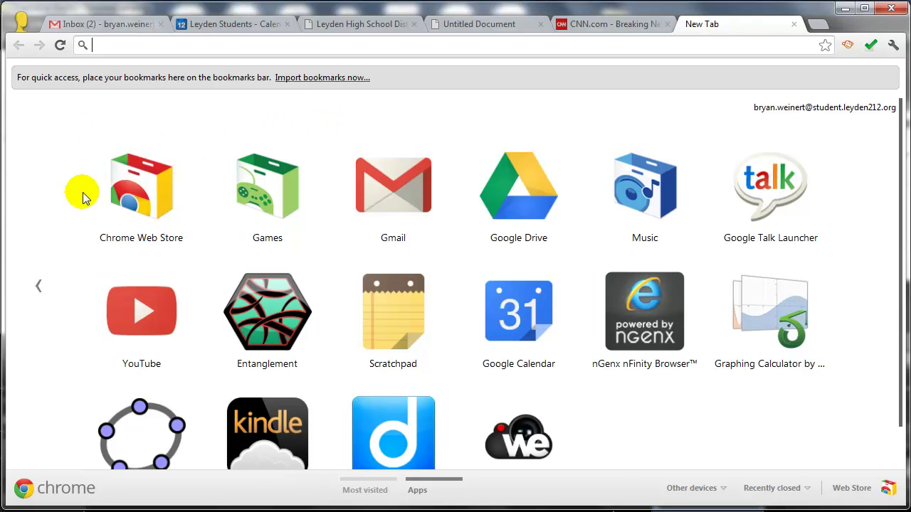
{"action": "left_click", "coordinate": [356, 492]}
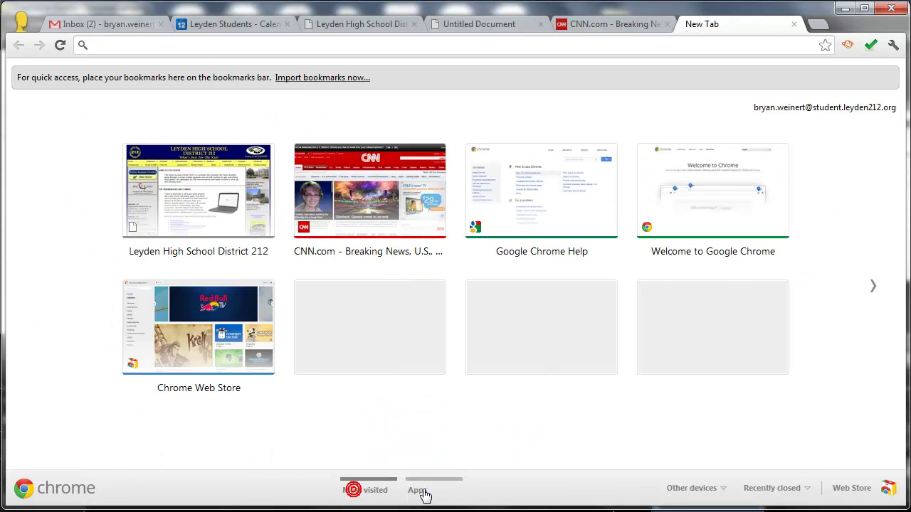
{"action": "left_click", "coordinate": [421, 491]}
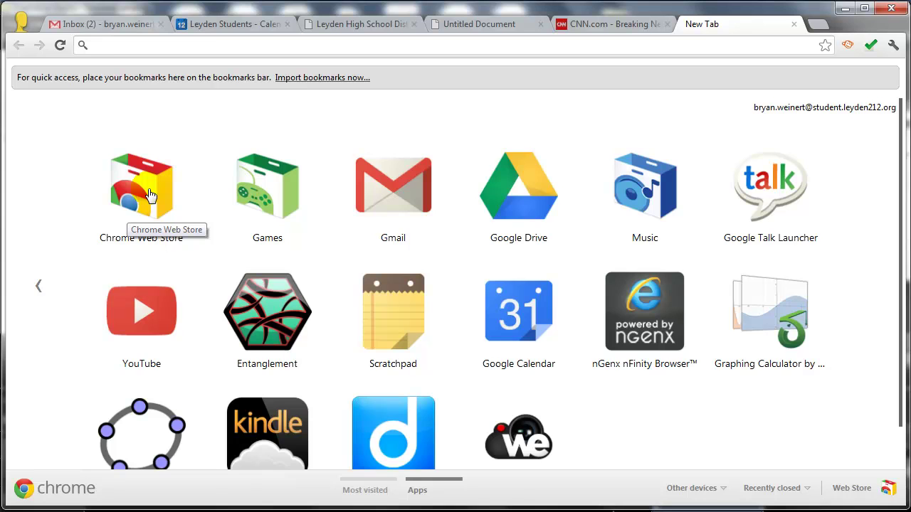
{"action": "left_click", "coordinate": [121, 194]}
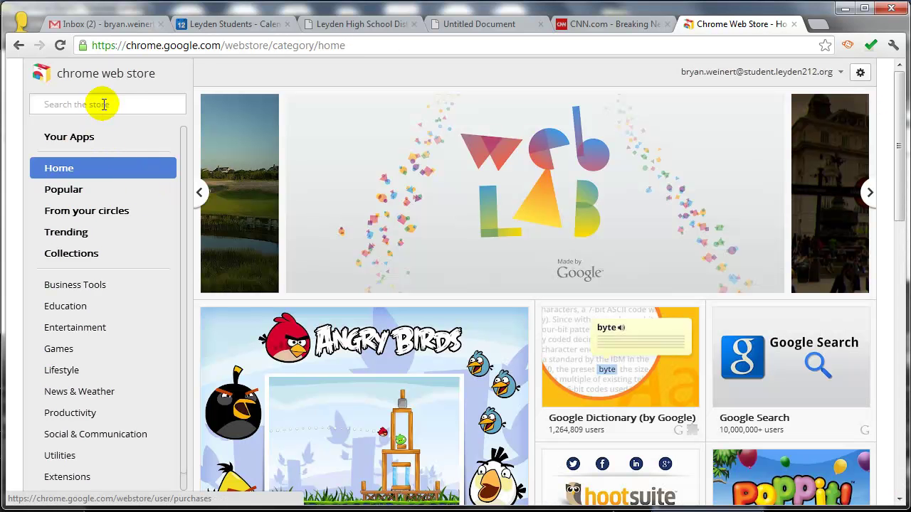
{"action": "left_click", "coordinate": [102, 102]}
{"action": "type", "text": "google "}
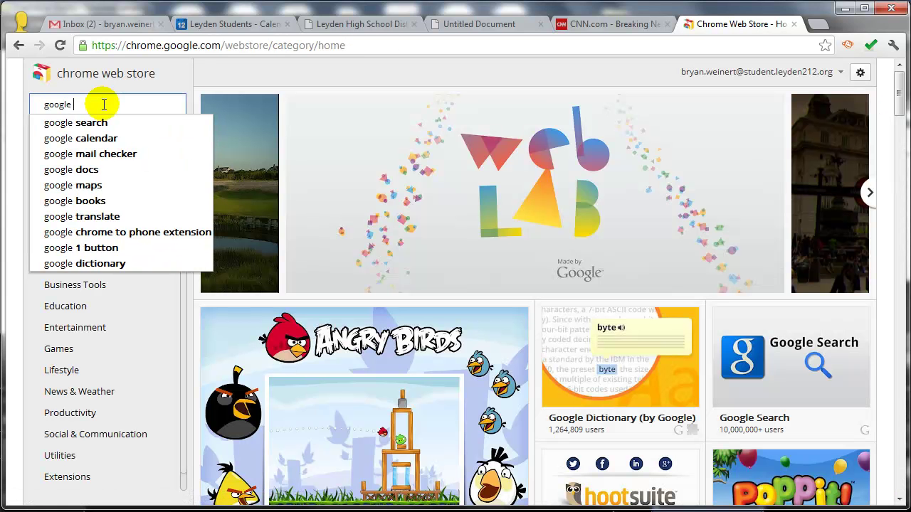
{"action": "type", "text": "tasks"}
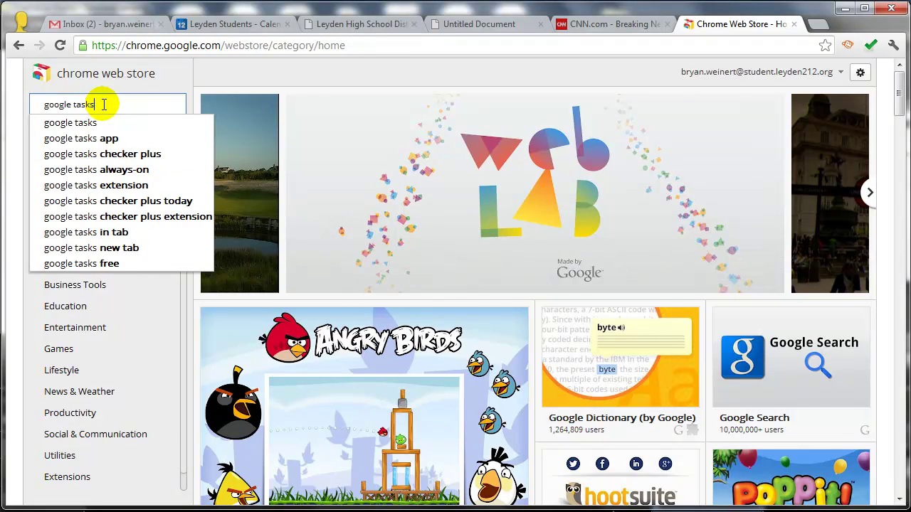
{"action": "key", "text": "Return"}
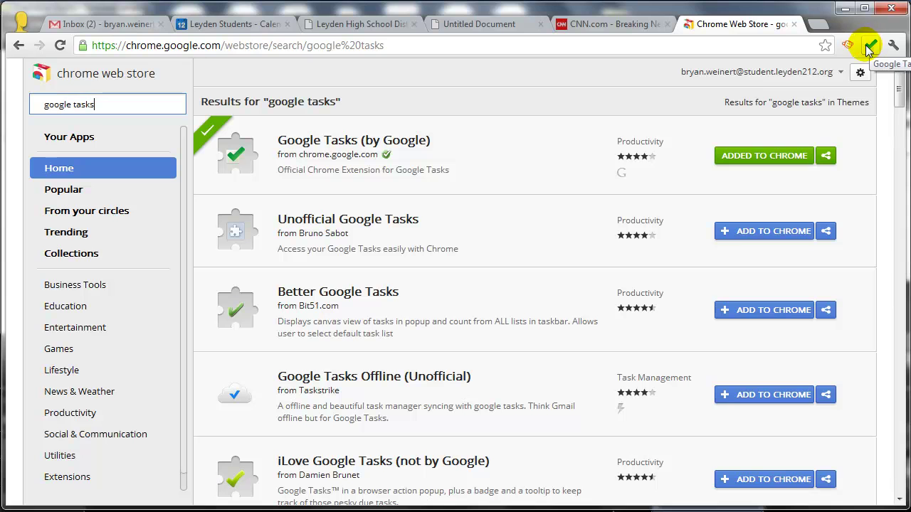
{"action": "left_click", "coordinate": [794, 25]}
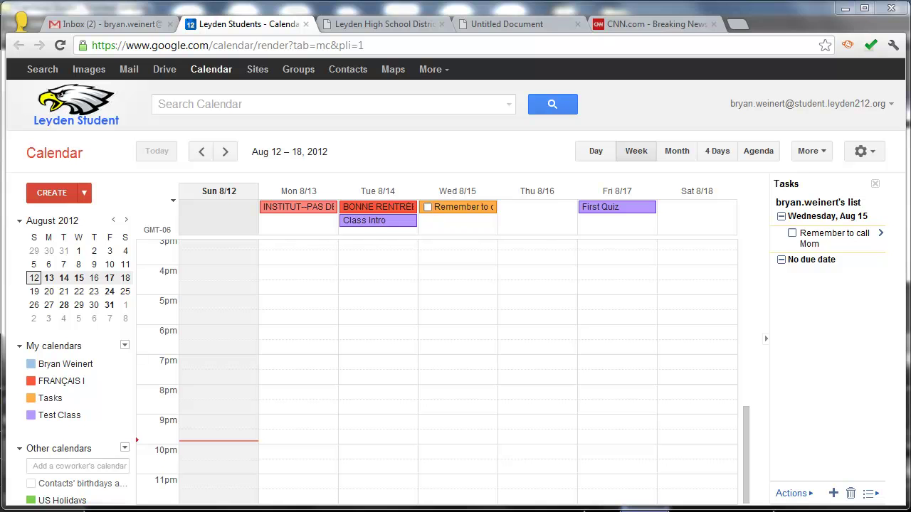
Switch to the Leyden High School District 212 website, return to its home page and open the school's Calendar page
{"action": "left_click", "coordinate": [402, 27]}
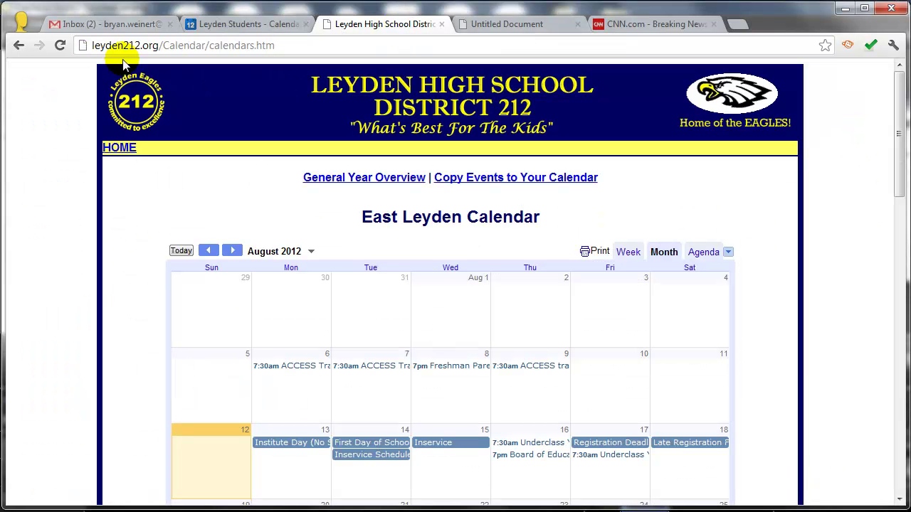
{"action": "left_click", "coordinate": [19, 44]}
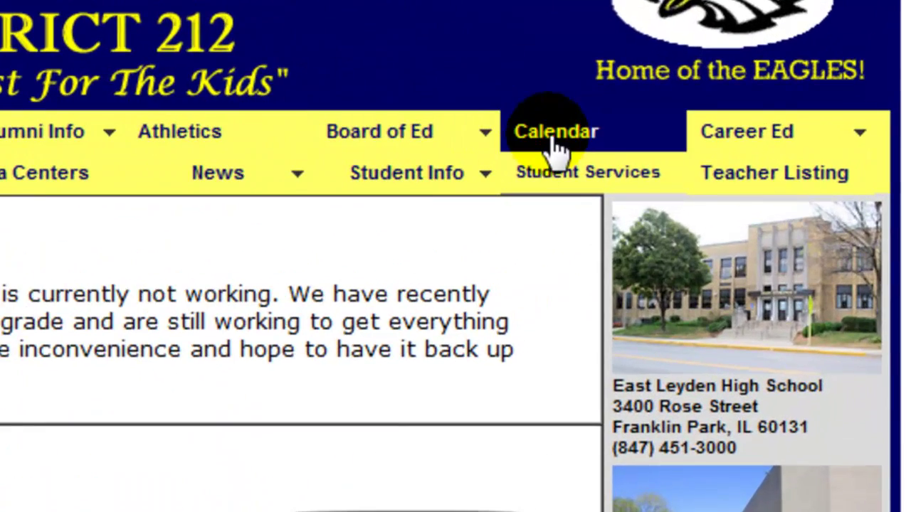
{"action": "left_click", "coordinate": [599, 139]}
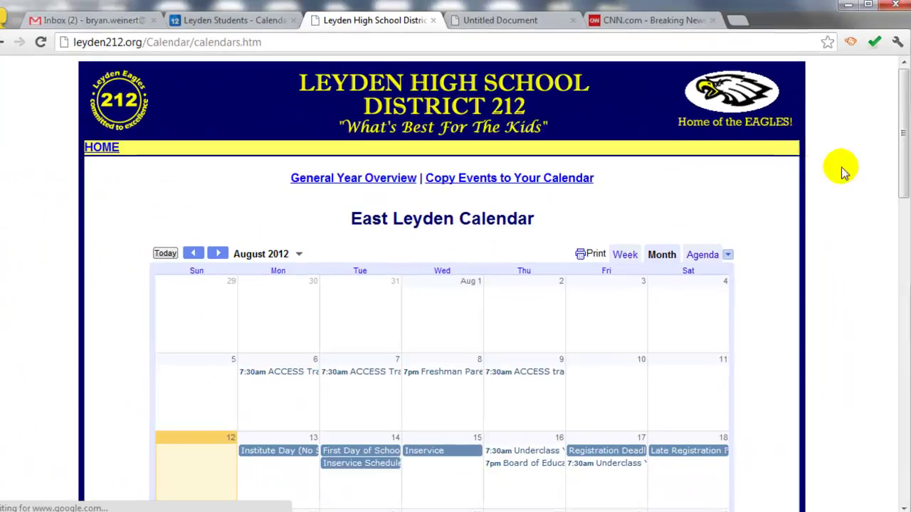
Add the East Leyden calendar embedded on the school page to the student's Google Calendar and accept adding it
{"action": "left_click_drag", "start_coordinate": [895, 108], "coordinate": [890, 190]}
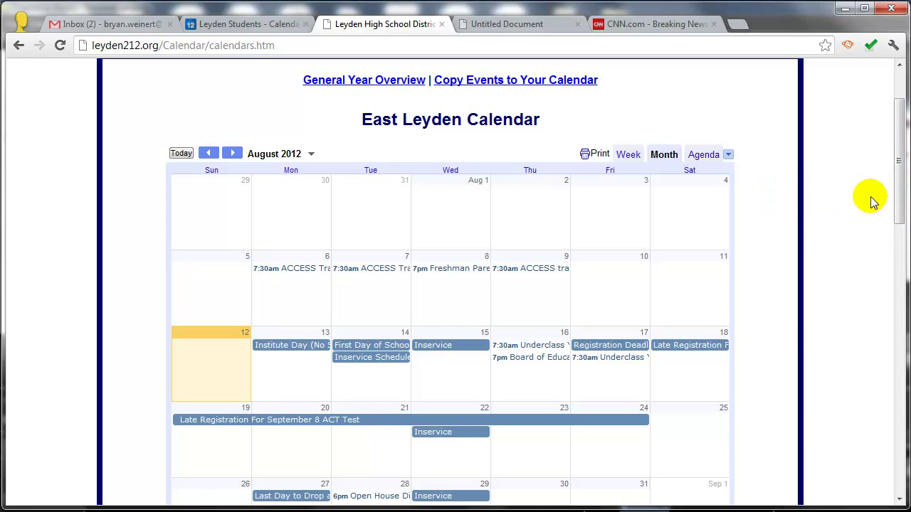
{"action": "left_click_drag", "start_coordinate": [898, 191], "coordinate": [899, 219]}
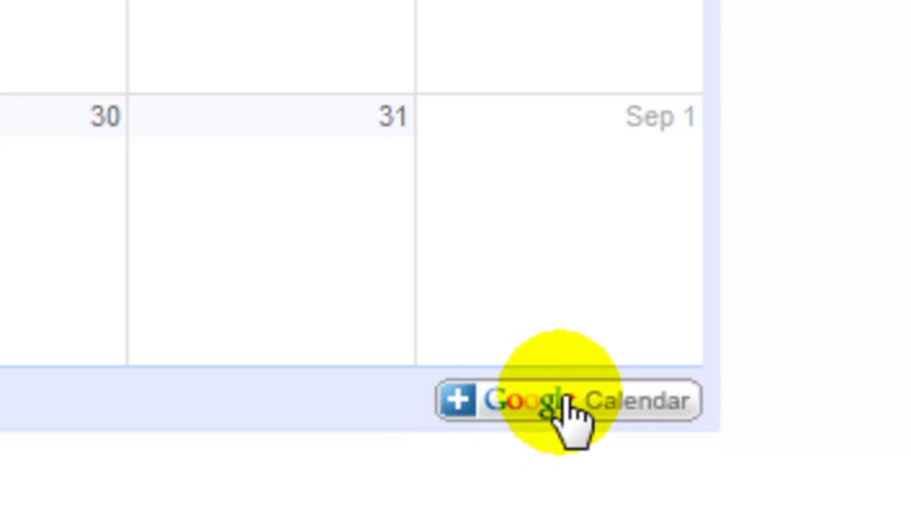
{"action": "left_click", "coordinate": [573, 404]}
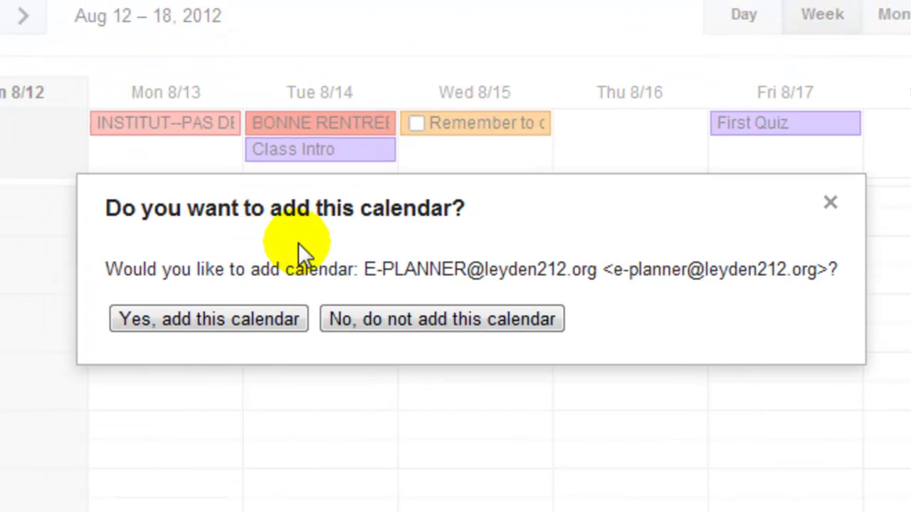
{"action": "left_click", "coordinate": [221, 317]}
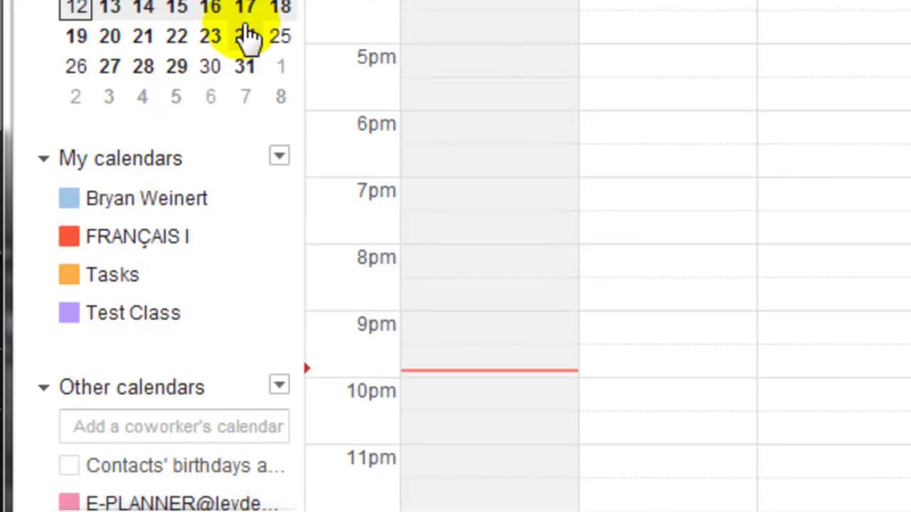
Locate the added E-PLANNER calendar among the student's other calendars and toggle its display
{"action": "scroll", "coordinate": [247, 37], "scroll_direction": "down", "scroll_amount": 1}
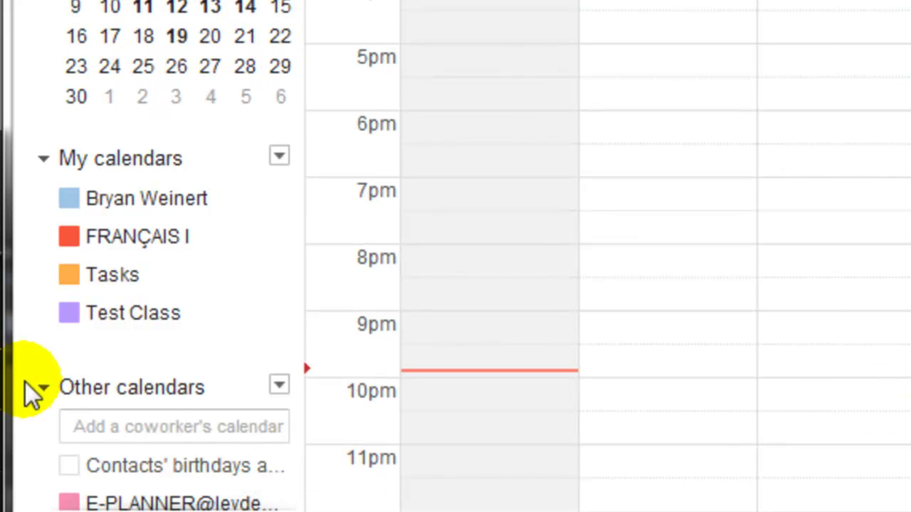
{"action": "mouse_move", "coordinate": [169, 463]}
{"action": "left_click_drag", "start_coordinate": [291, 469], "coordinate": [291, 482]}
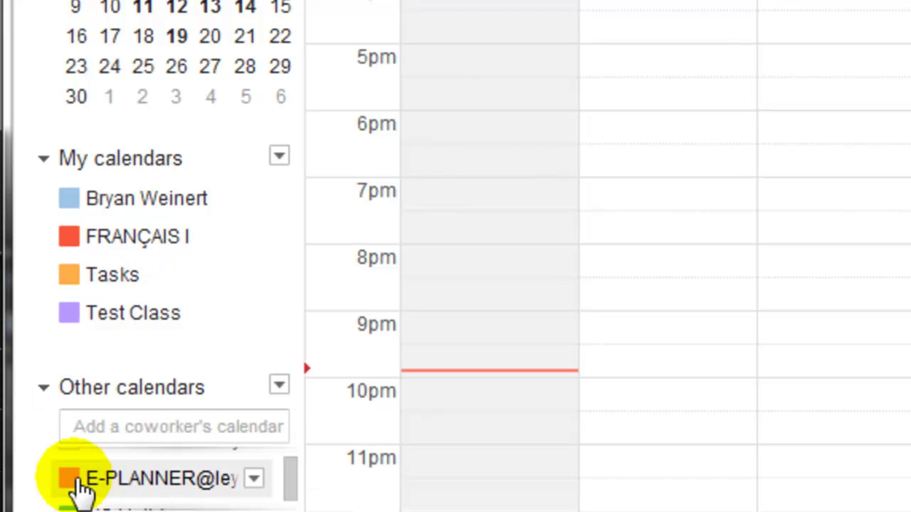
{"action": "left_click", "coordinate": [87, 479]}
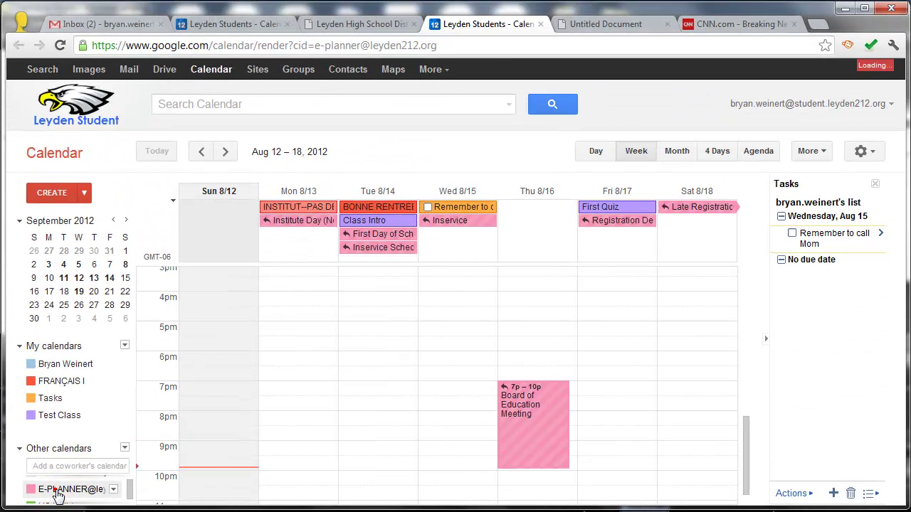